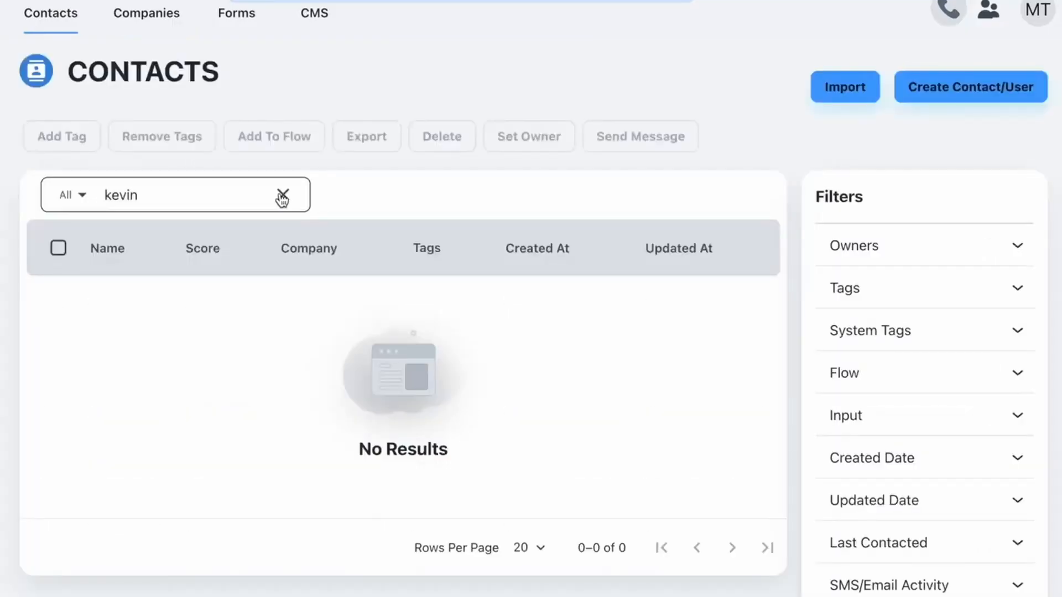
Step: Clear the 'kevin' search in Contacts so the full contact list shows again
{"action": "left_click", "coordinate": [283, 196]}
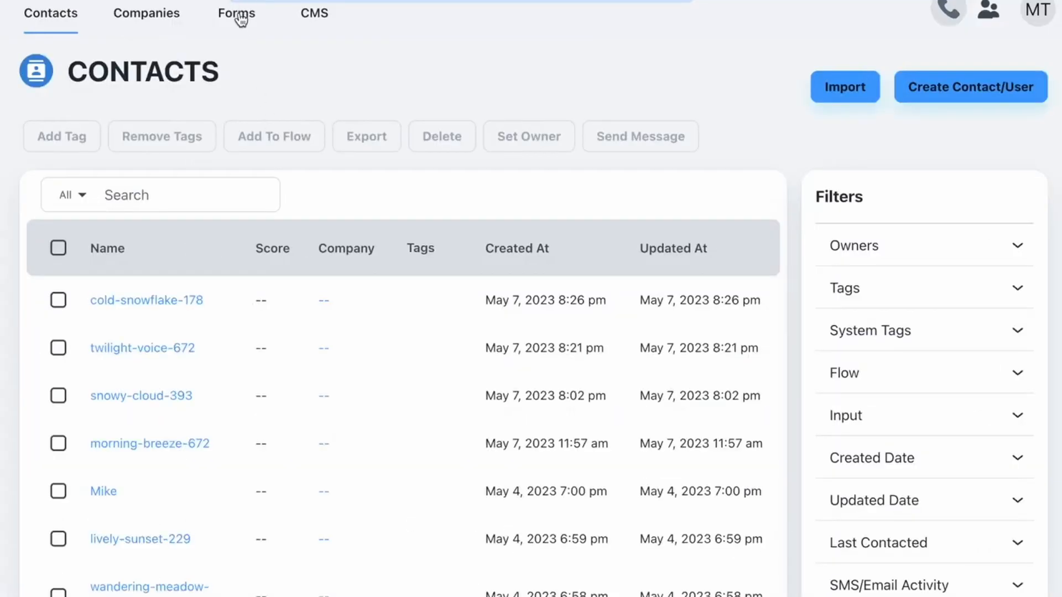
Step: Create a new form with First Name and Email fields from Common Fields
{"action": "left_click", "coordinate": [239, 21]}
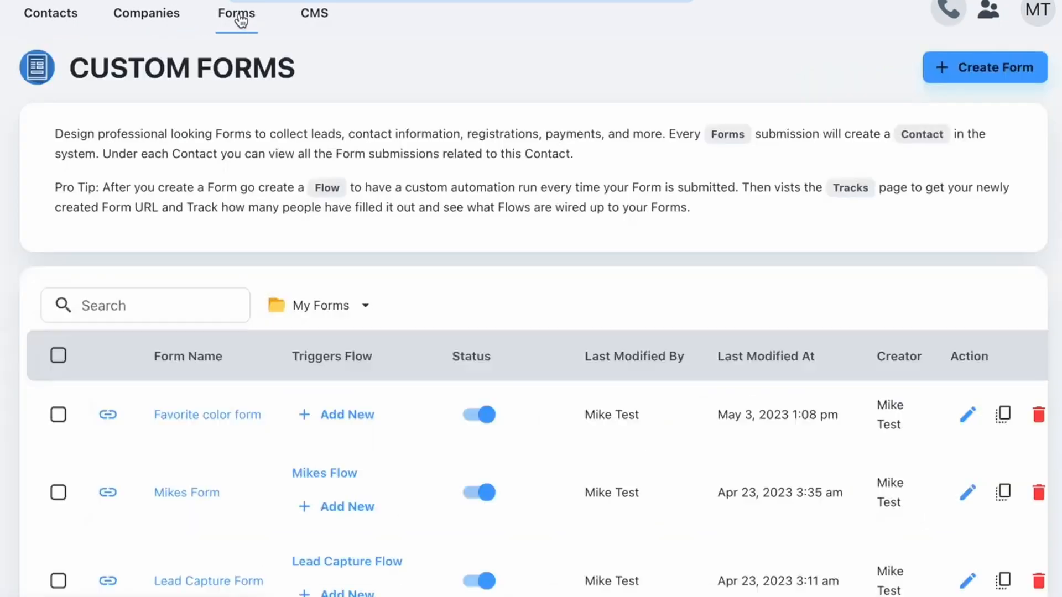
{"action": "left_click", "coordinate": [961, 79]}
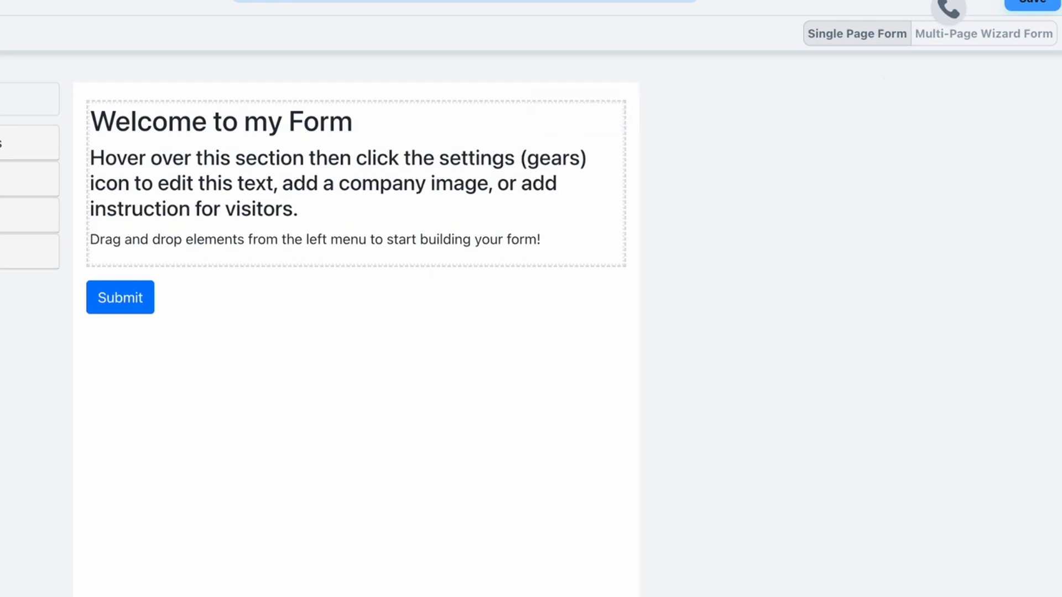
{"action": "left_click", "coordinate": [7, 142]}
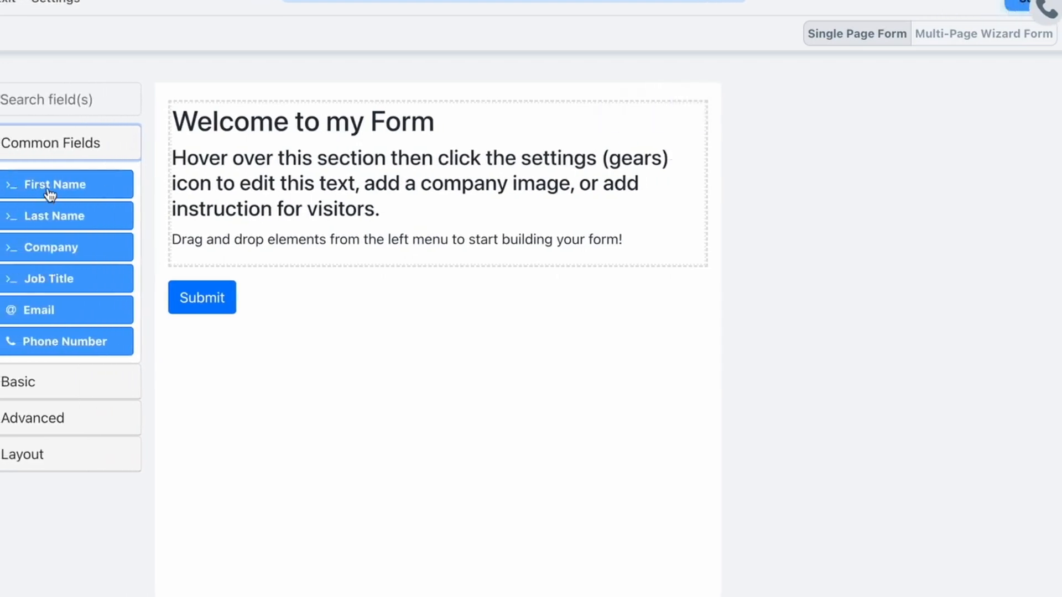
{"action": "left_click_drag", "start_coordinate": [50, 192], "coordinate": [354, 280]}
{"action": "left_click_drag", "start_coordinate": [49, 313], "coordinate": [229, 355]}
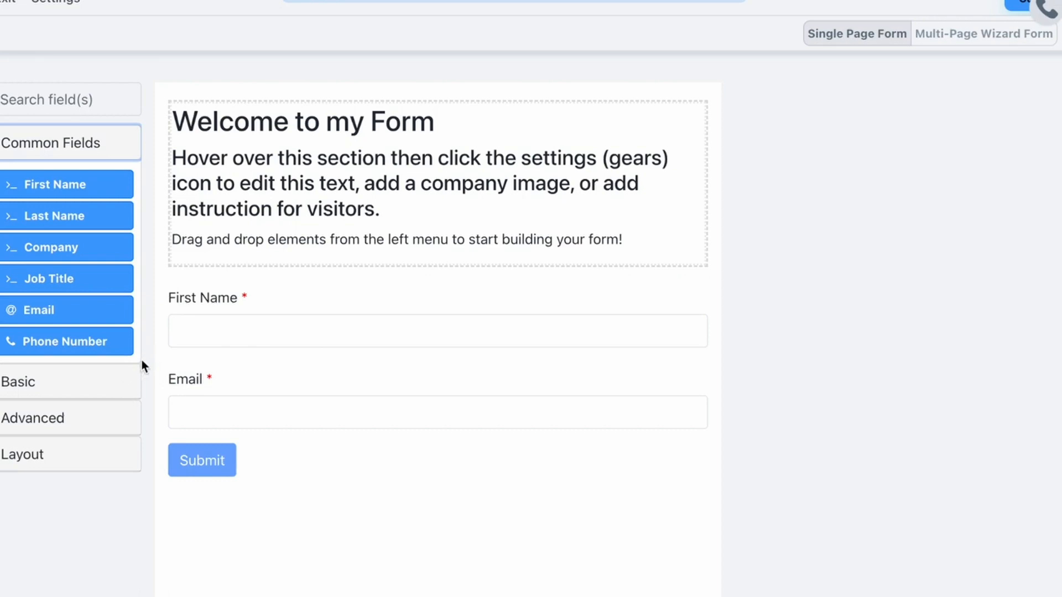
Step: Save the form under the name 'Simple Lead Capture'
{"action": "left_click", "coordinate": [1019, 4]}
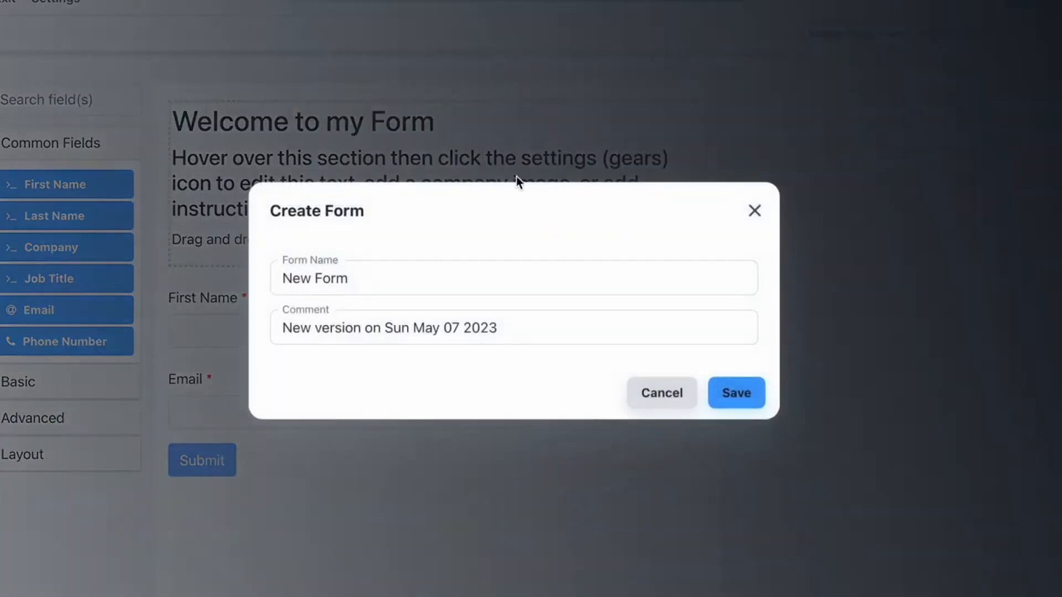
{"action": "key", "text": "ctrl+a"}
{"action": "type", "text": "Simple Lea"}
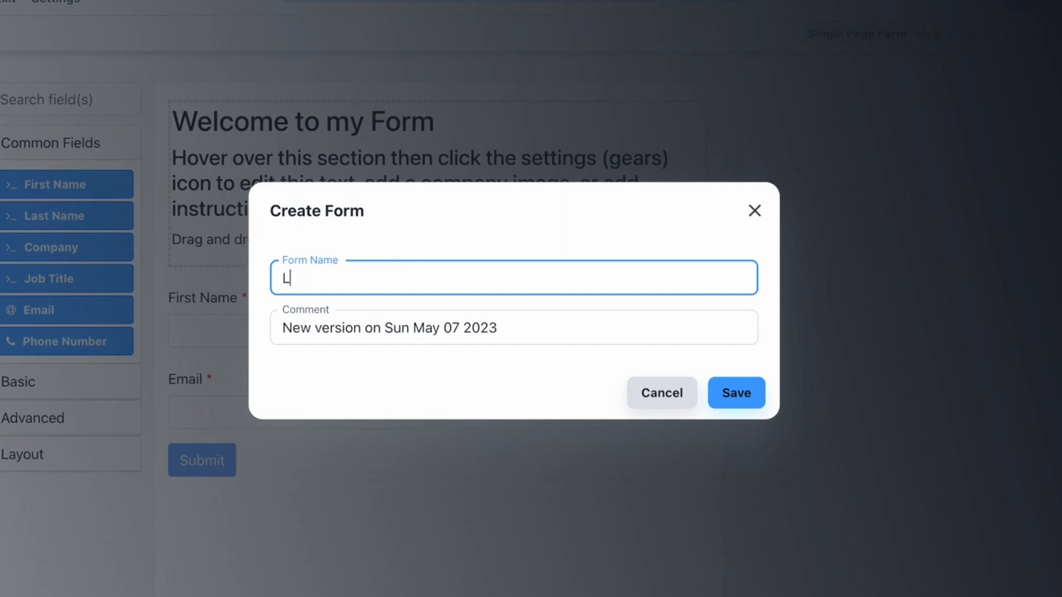
{"action": "type", "text": "f"}
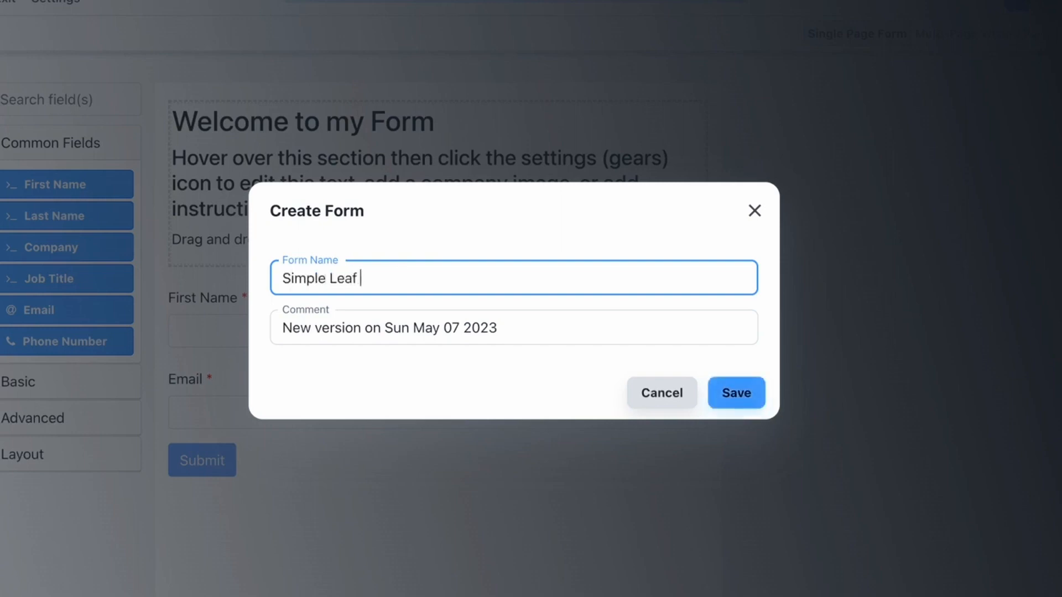
{"action": "key", "text": "BackSpace"}
{"action": "type", "text": "d Capture"}
{"action": "left_click", "coordinate": [737, 393]}
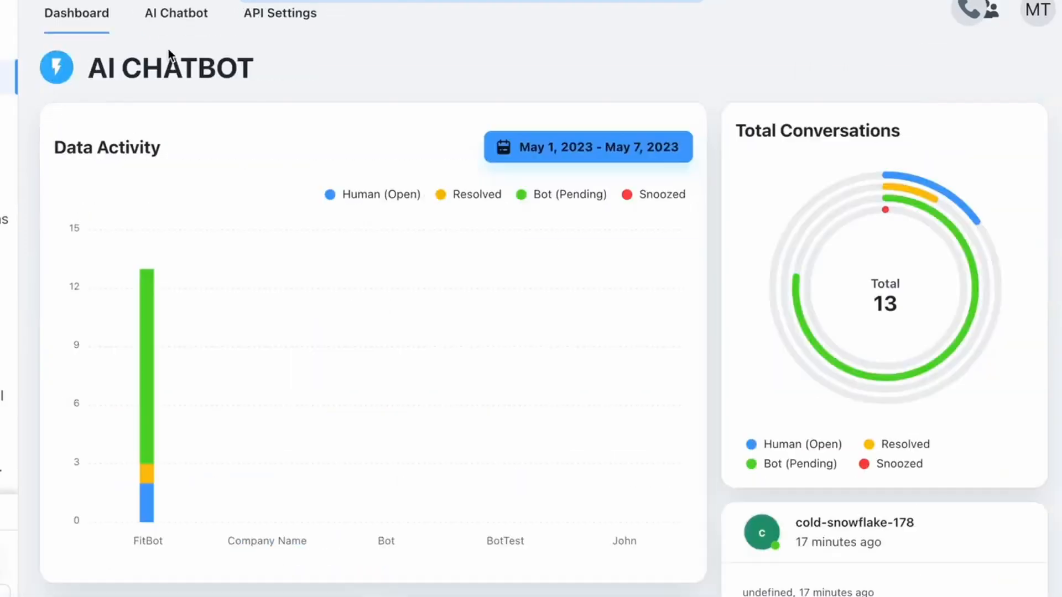
Step: In the Company Name chatbot's Bot Skills, add the Form / Lead Capture skill
{"action": "left_click", "coordinate": [175, 33]}
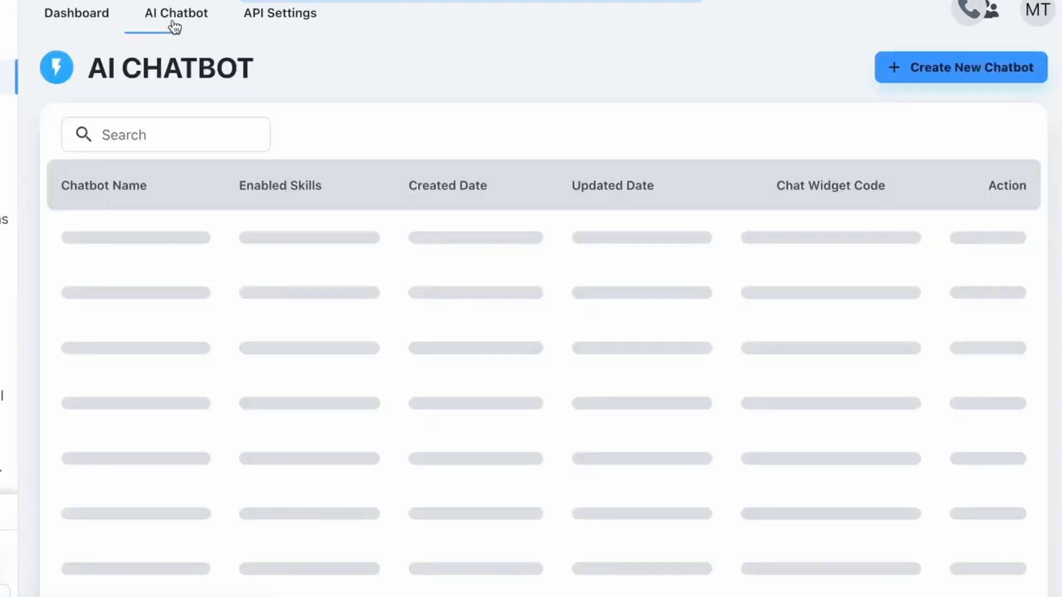
{"action": "left_click", "coordinate": [142, 254]}
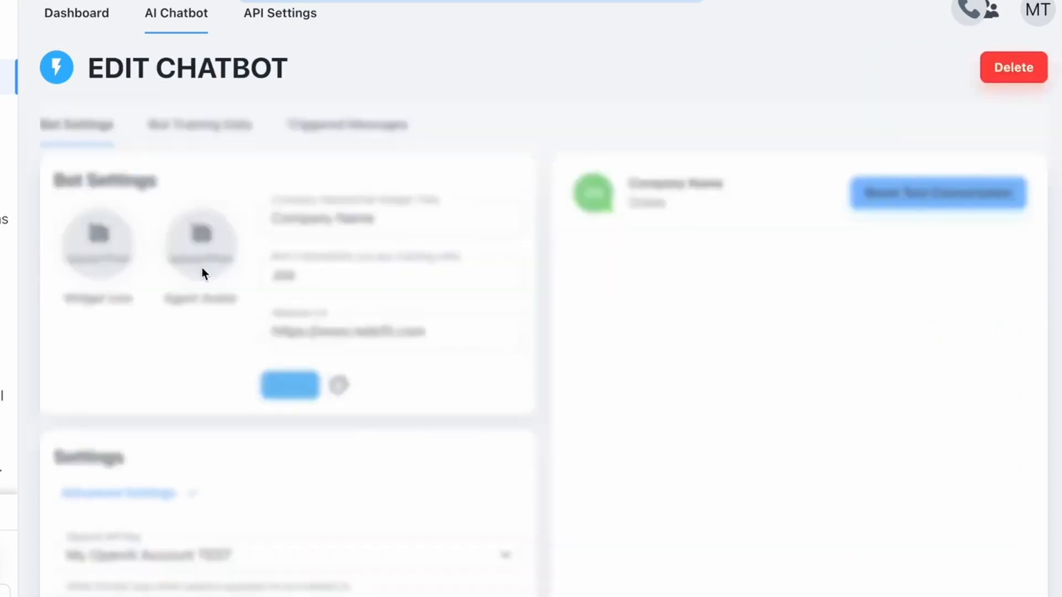
{"action": "scroll", "coordinate": [457, 420], "scroll_direction": "down", "scroll_amount": 10}
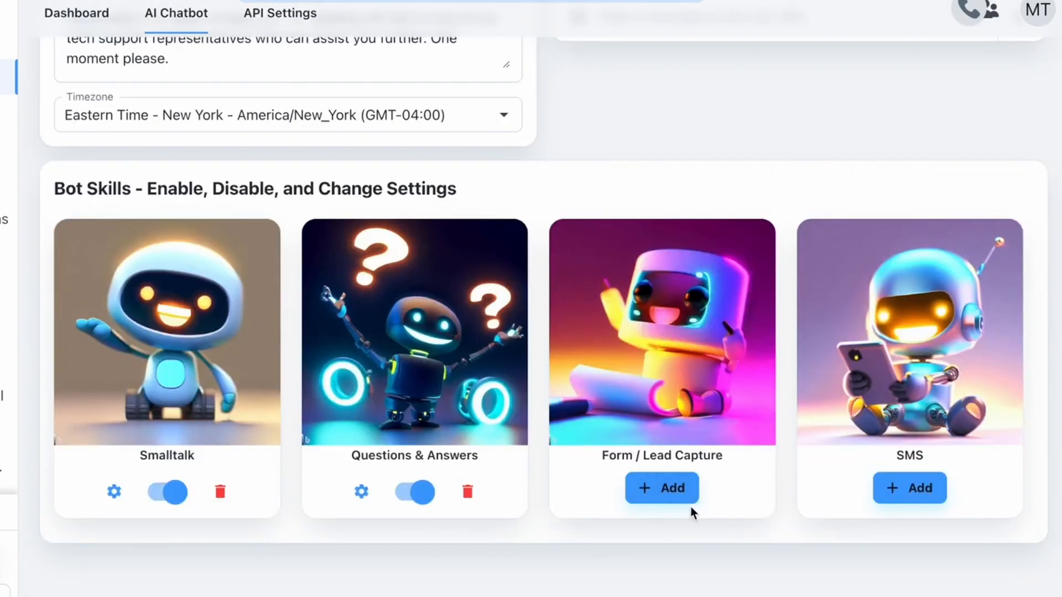
{"action": "left_click", "coordinate": [668, 494]}
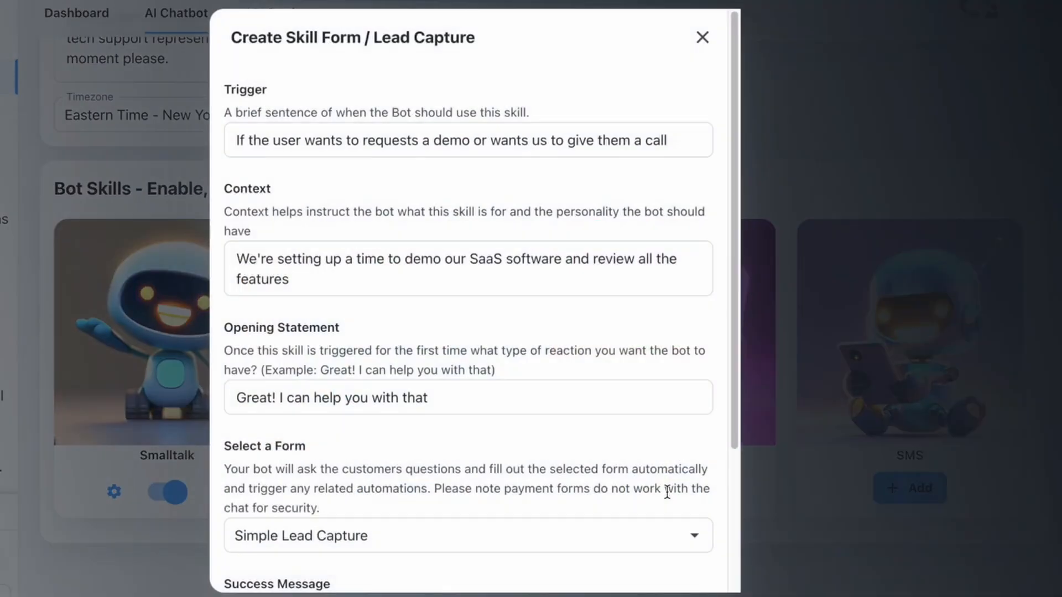
{"action": "left_click", "coordinate": [264, 132]}
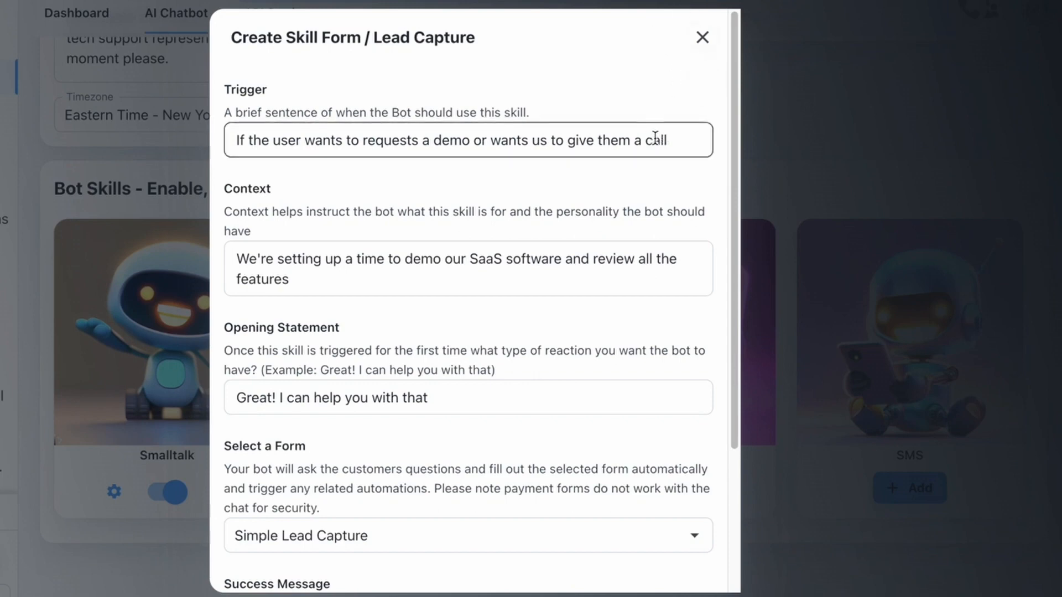
{"action": "left_click", "coordinate": [703, 37]}
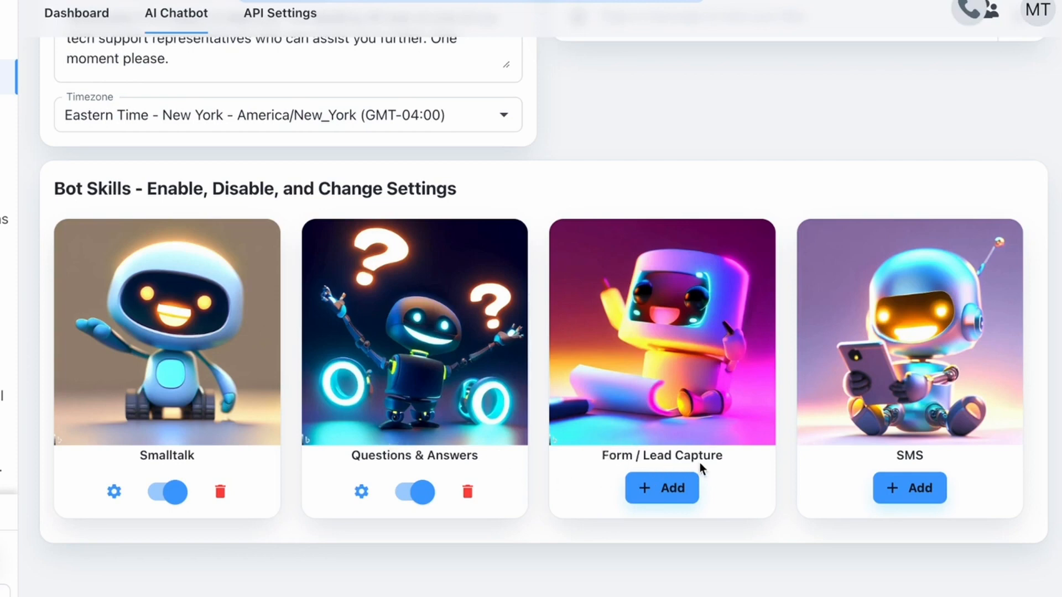
{"action": "left_click", "coordinate": [670, 490]}
{"action": "left_click", "coordinate": [683, 140]}
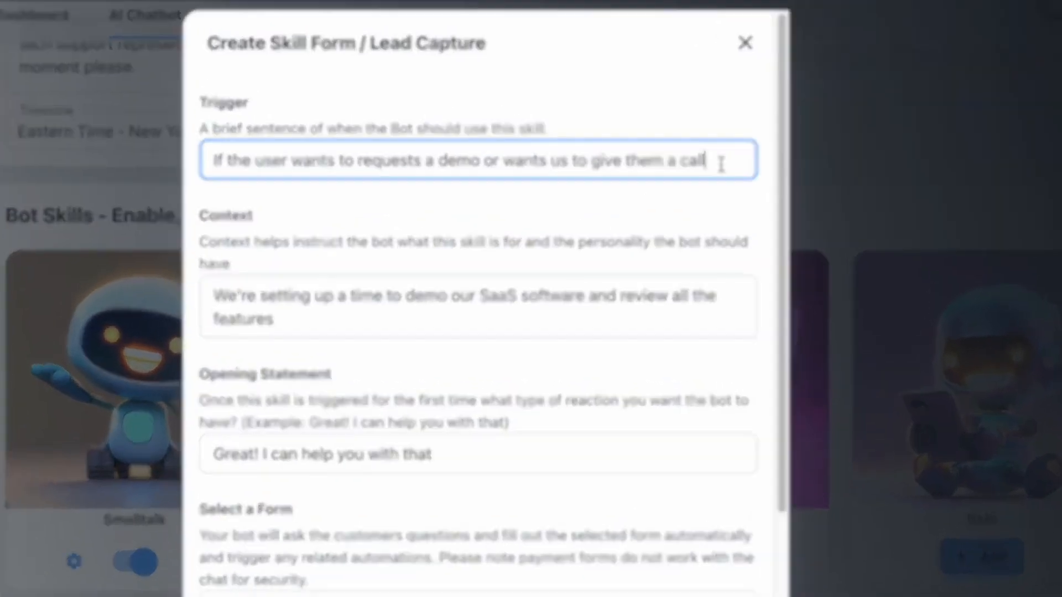
{"action": "left_click_drag", "start_coordinate": [722, 164], "coordinate": [186, 157]}
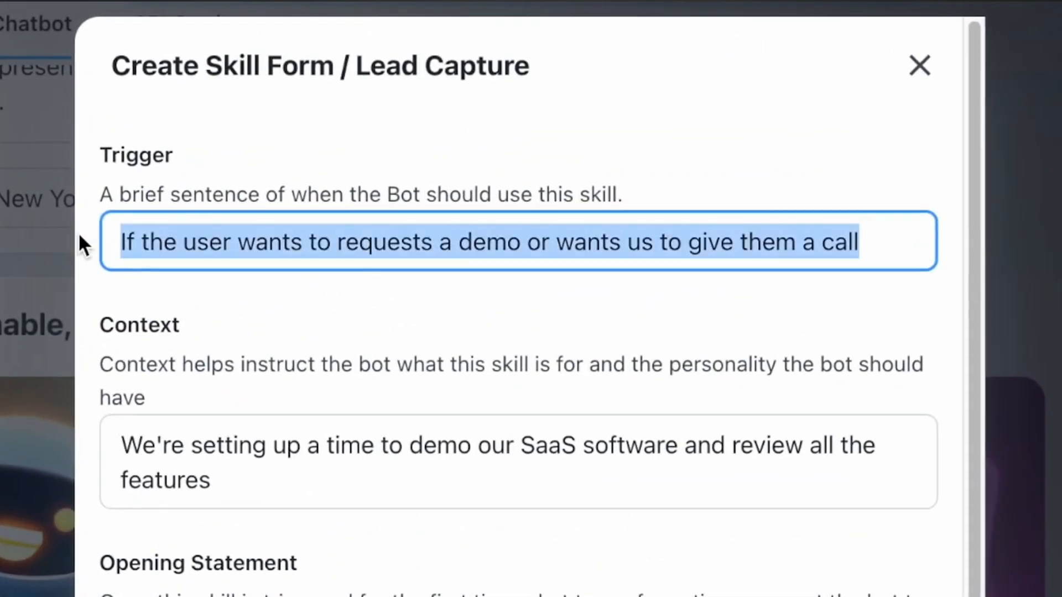
Step: Set the trigger to 'If the customer wants to book or asks for a personal training session'
{"action": "type", "text": "I"}
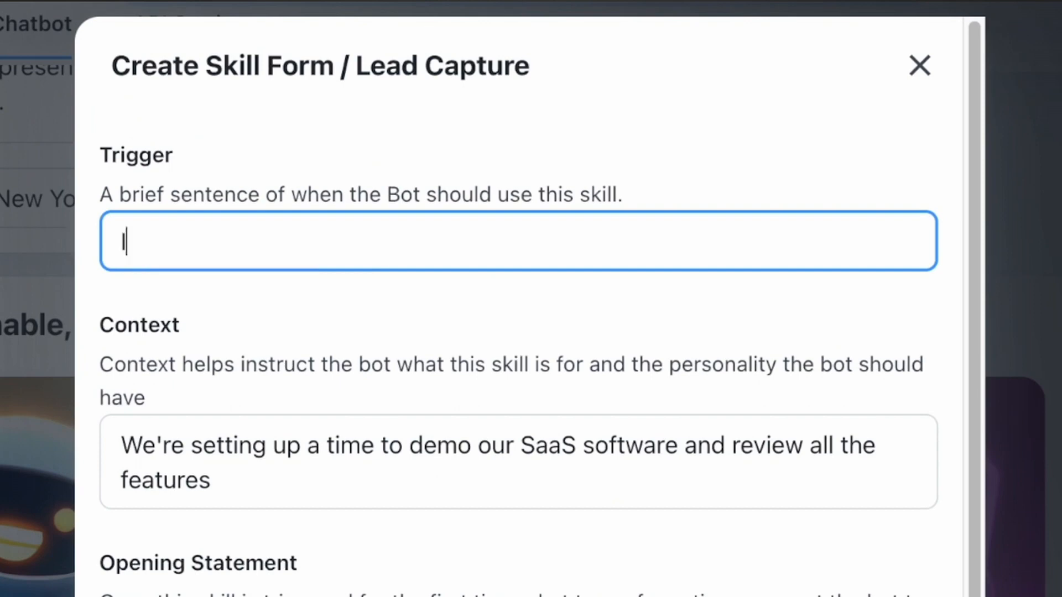
{"action": "type", "text": "f the custo"}
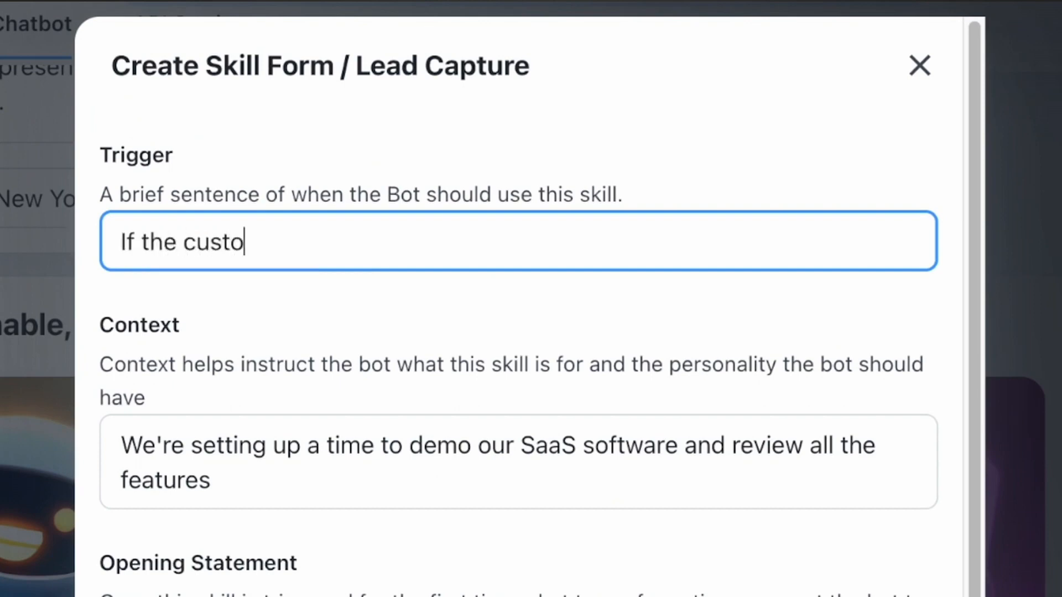
{"action": "type", "text": "mer wants to "}
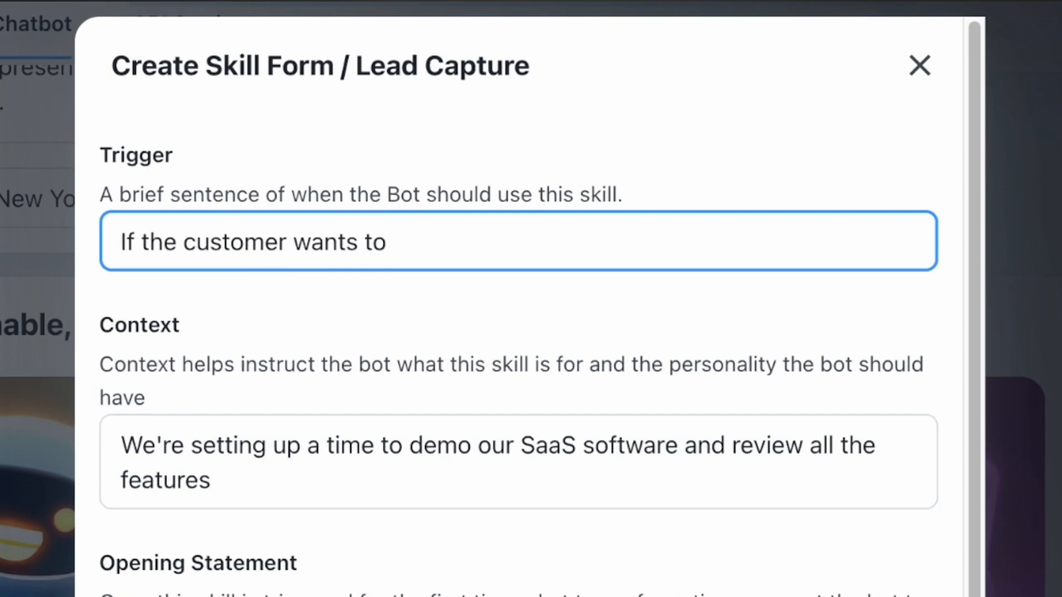
{"action": "type", "text": "book a"}
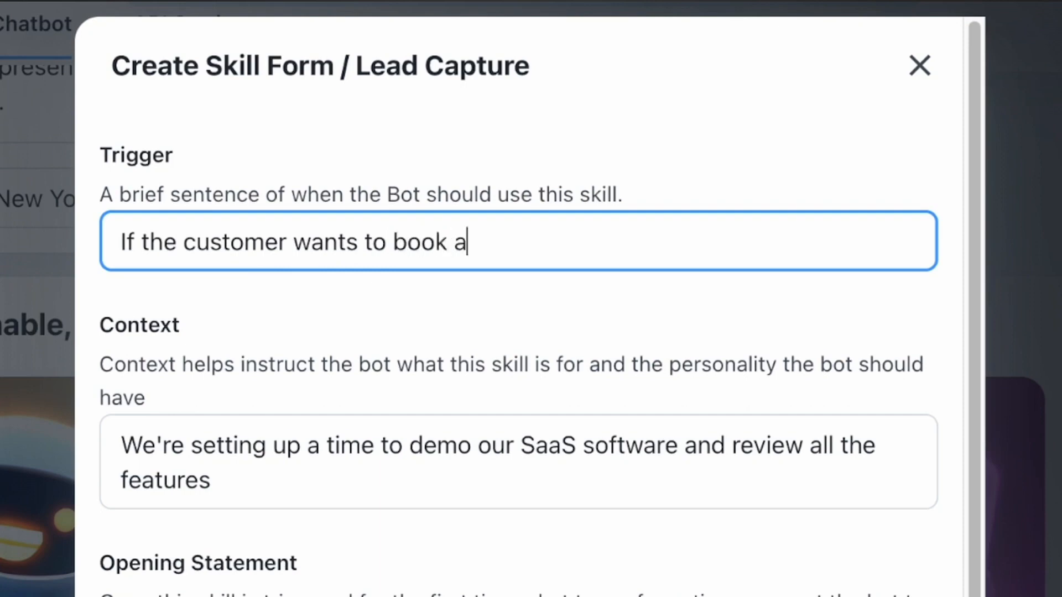
{"action": "key", "text": "BackSpace"}
{"action": "type", "text": "or ask"}
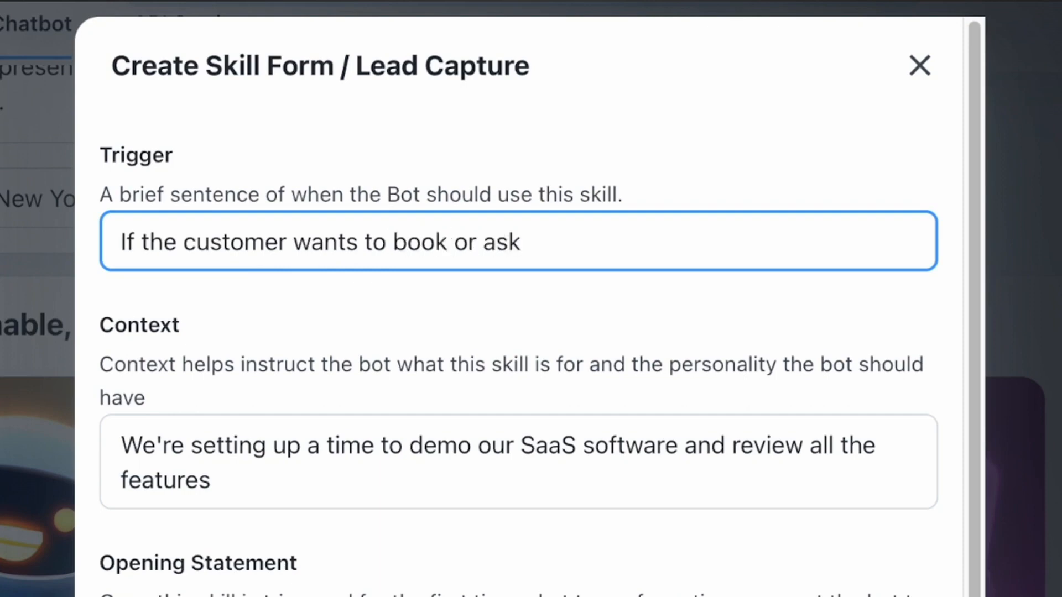
{"action": "type", "text": "s for a personal "}
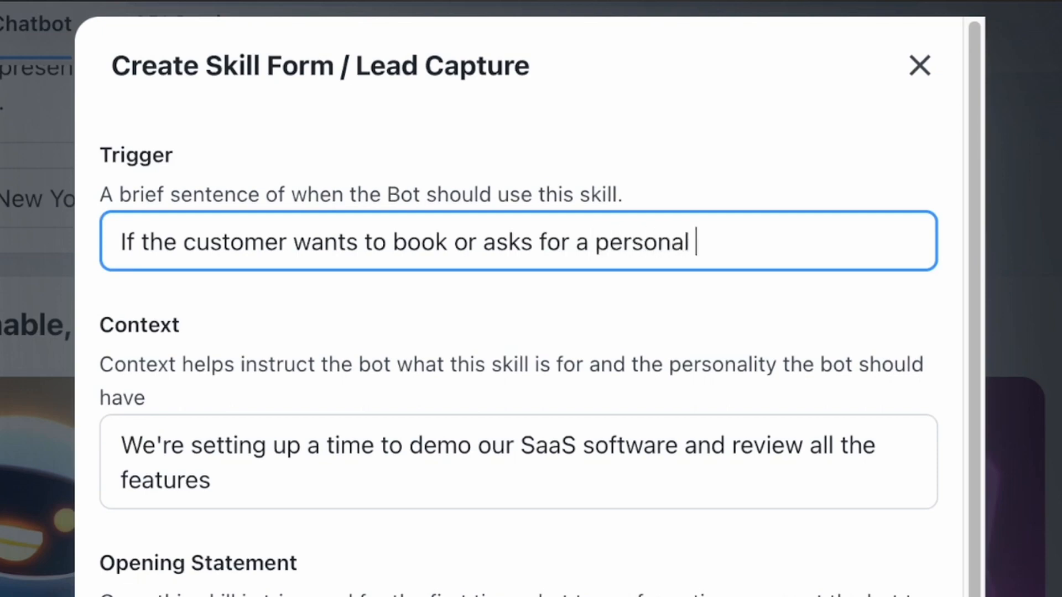
{"action": "type", "text": "traing"}
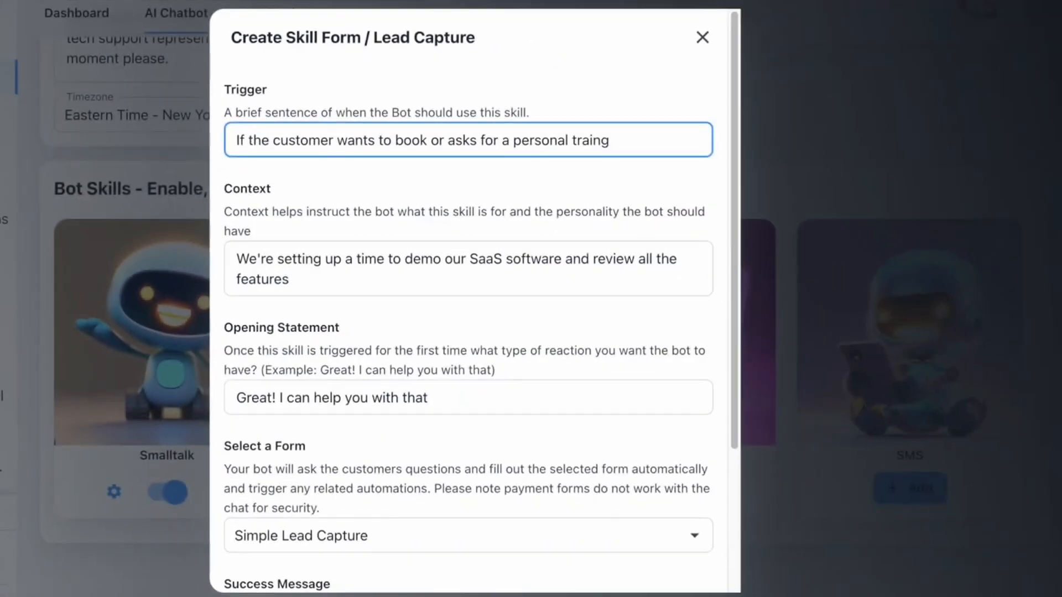
{"action": "key", "text": "BackSpace"}
{"action": "key", "text": "BackSpace"}
{"action": "type", "text": "ning session"}
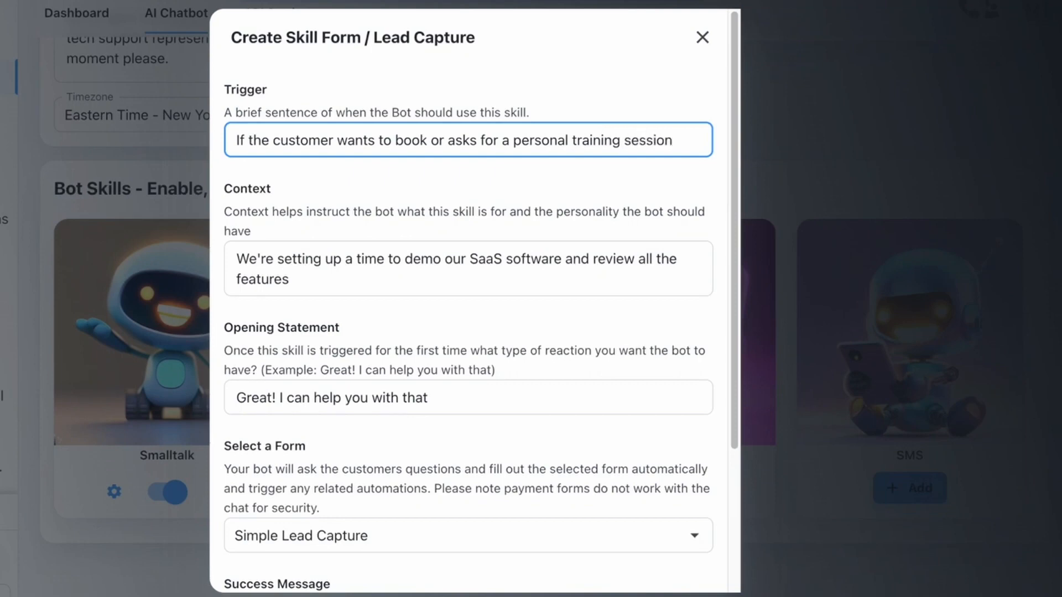
{"action": "left_click_drag", "start_coordinate": [339, 286], "coordinate": [211, 247]}
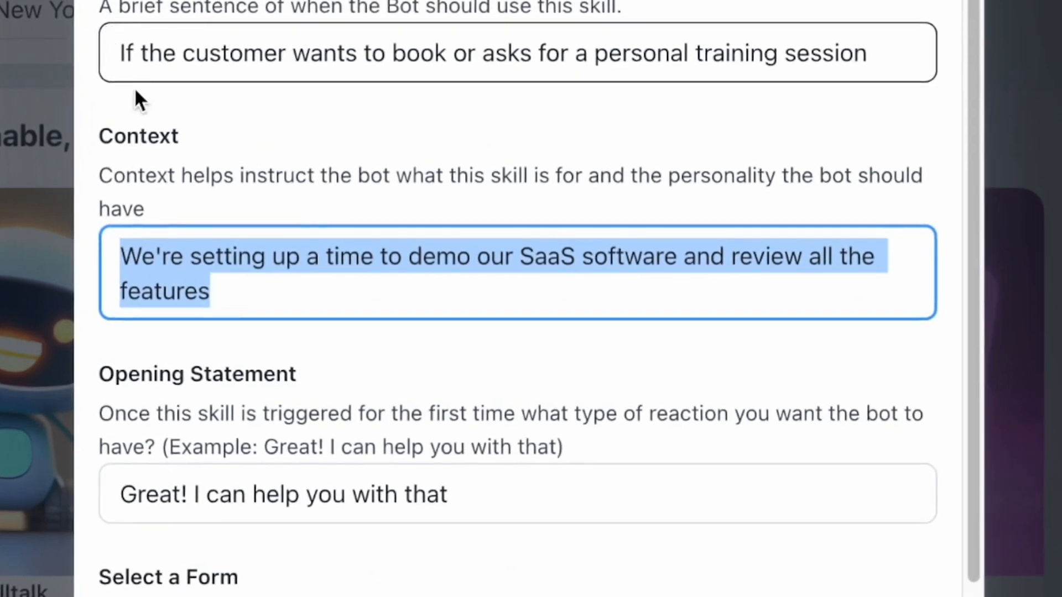
Step: Change the context to 'We are asking the customer questions so a personal trainer can give them a call'
{"action": "left_click", "coordinate": [252, 289]}
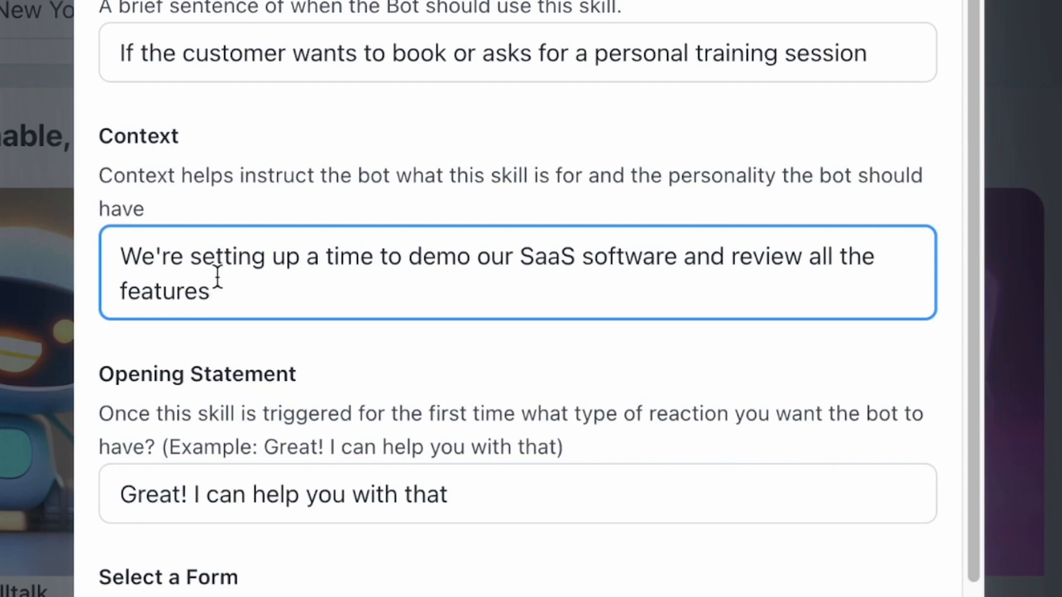
{"action": "left_click_drag", "start_coordinate": [282, 299], "coordinate": [111, 209]}
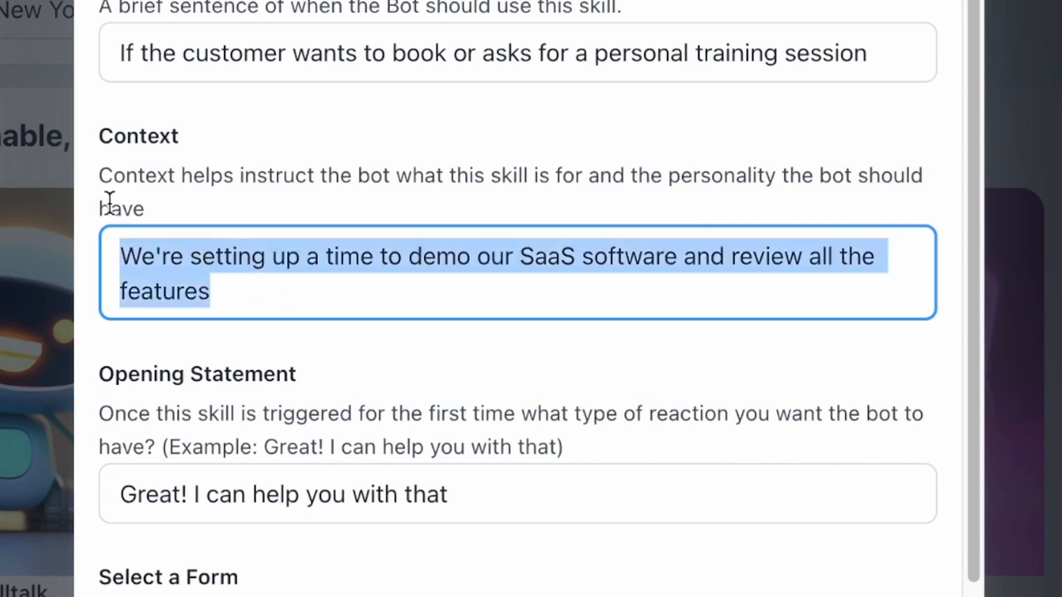
{"action": "type", "text": "We are asking the"}
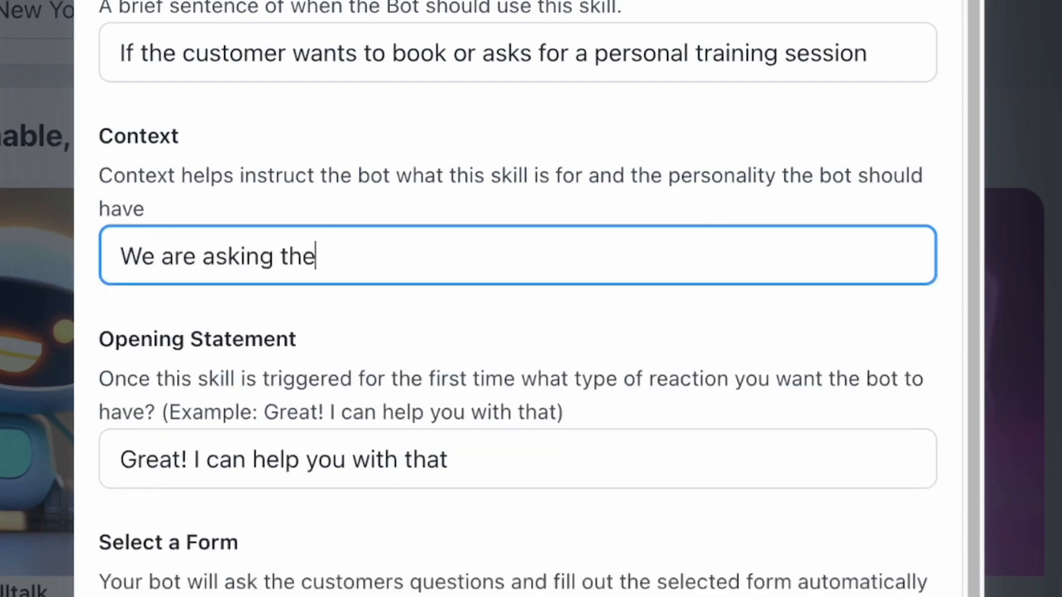
{"action": "type", "text": " customer quest"}
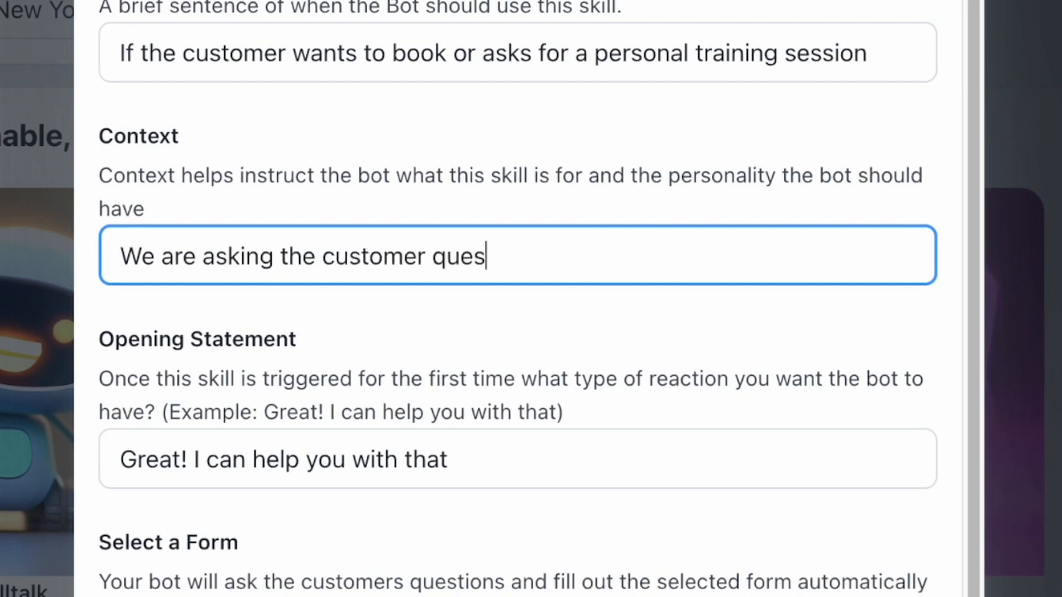
{"action": "type", "text": "ions so a pers"}
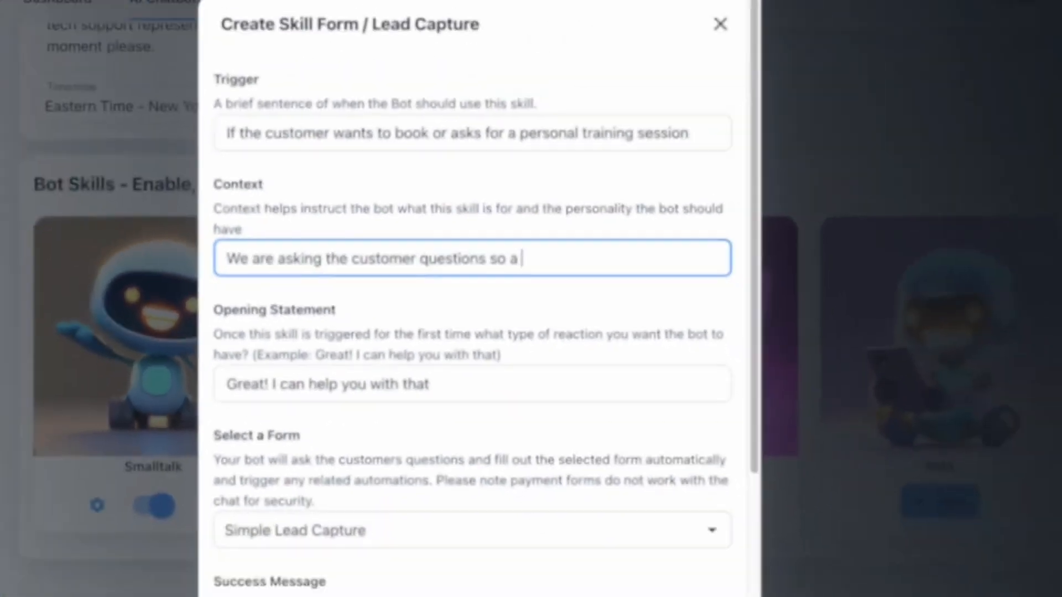
{"action": "type", "text": "onba"}
{"action": "key", "text": "BackSpace"}
{"action": "key", "text": "BackSpace"}
{"action": "key", "text": "BackSpace"}
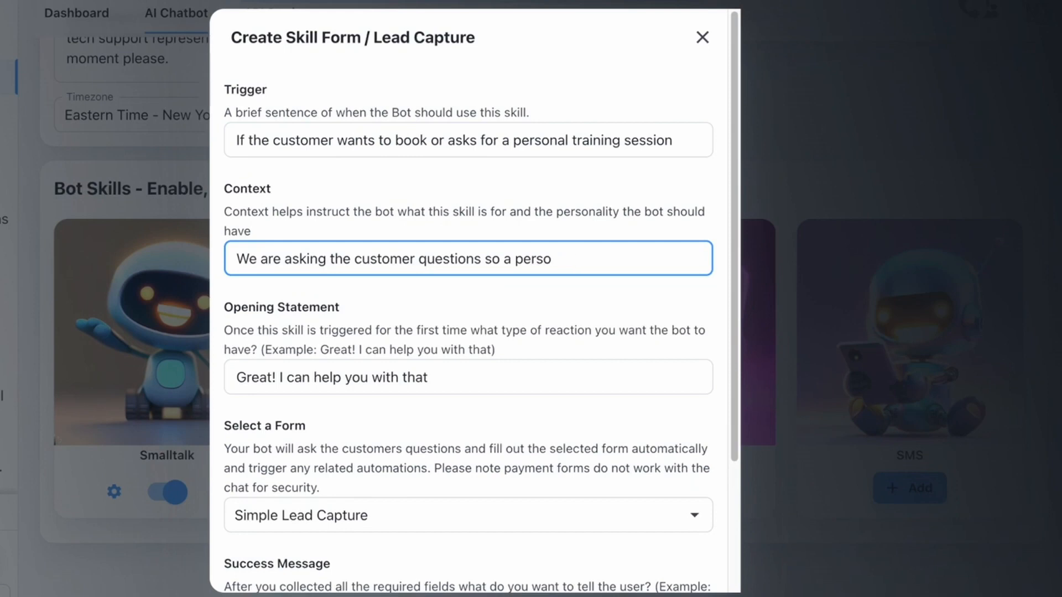
{"action": "type", "text": "nal trainer can give th"}
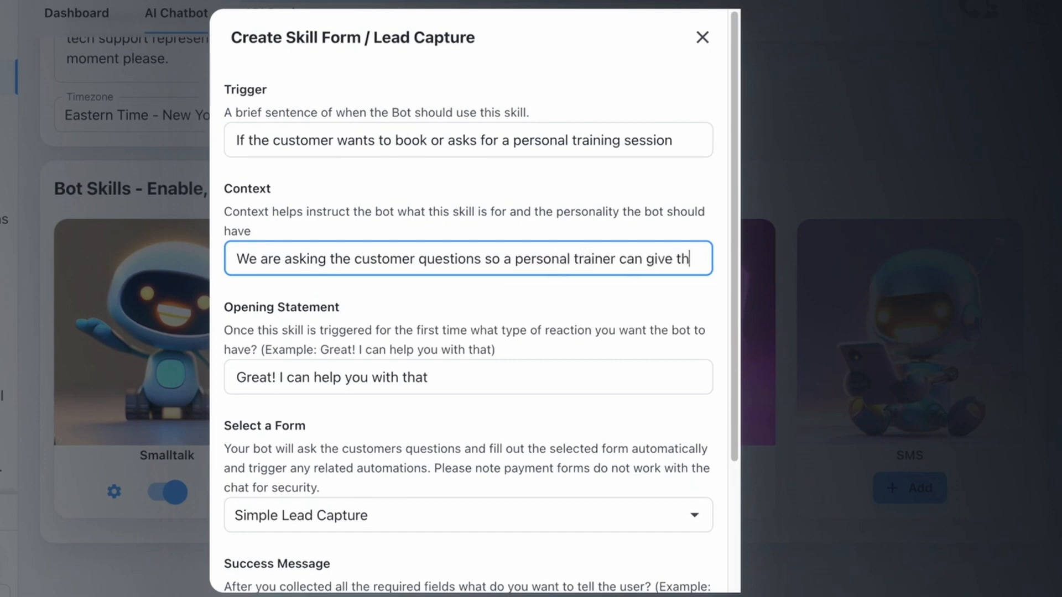
{"action": "type", "text": "em a call"}
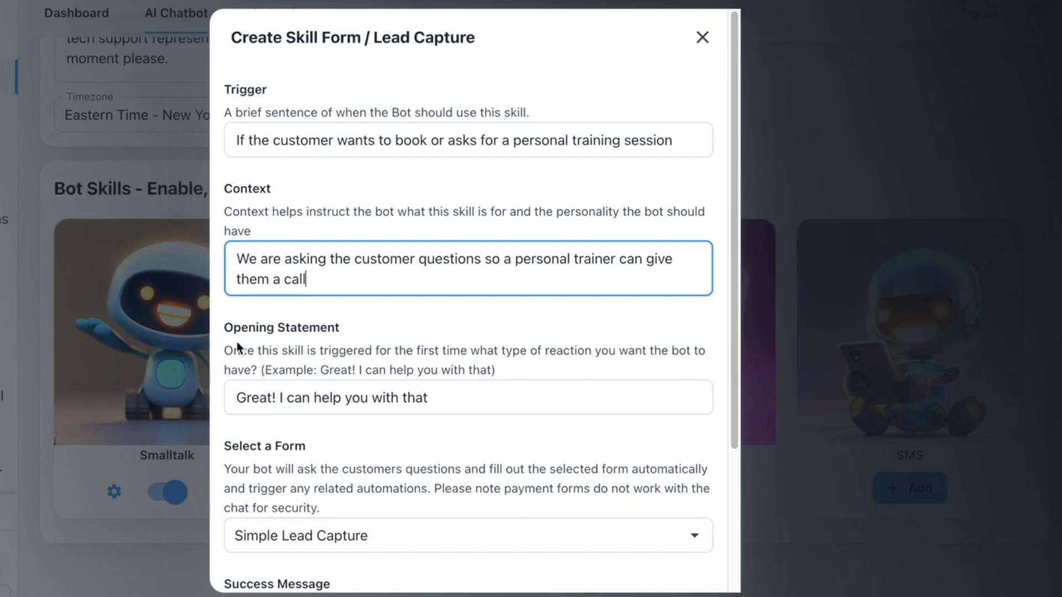
Step: After 'Great!', make the opening statement promise a trainer's quick call about the different programs
{"action": "left_click_drag", "start_coordinate": [533, 396], "coordinate": [188, 406]}
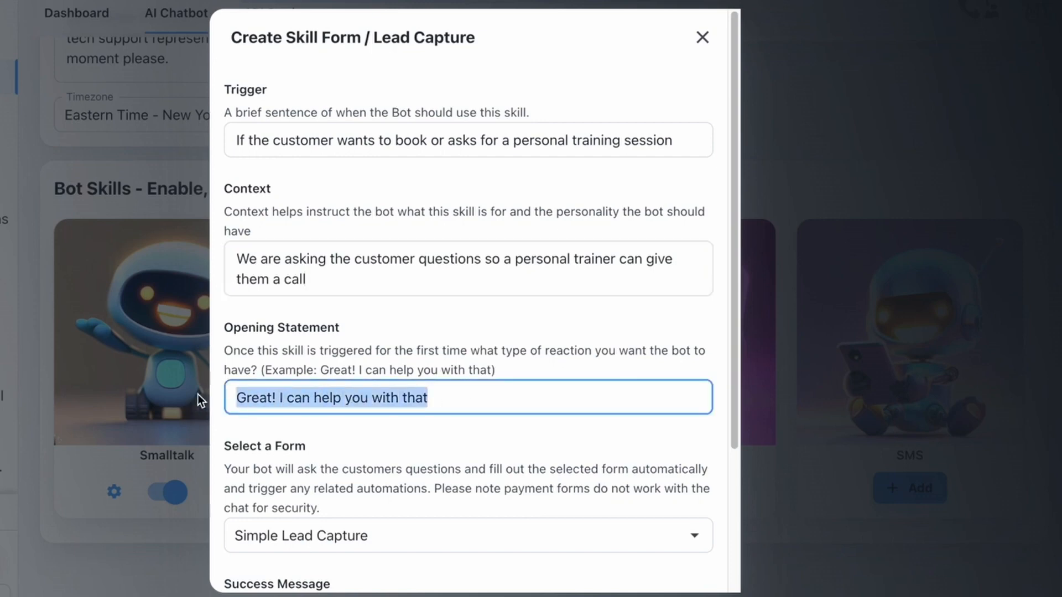
{"action": "left_click_drag", "start_coordinate": [240, 138], "coordinate": [719, 148]}
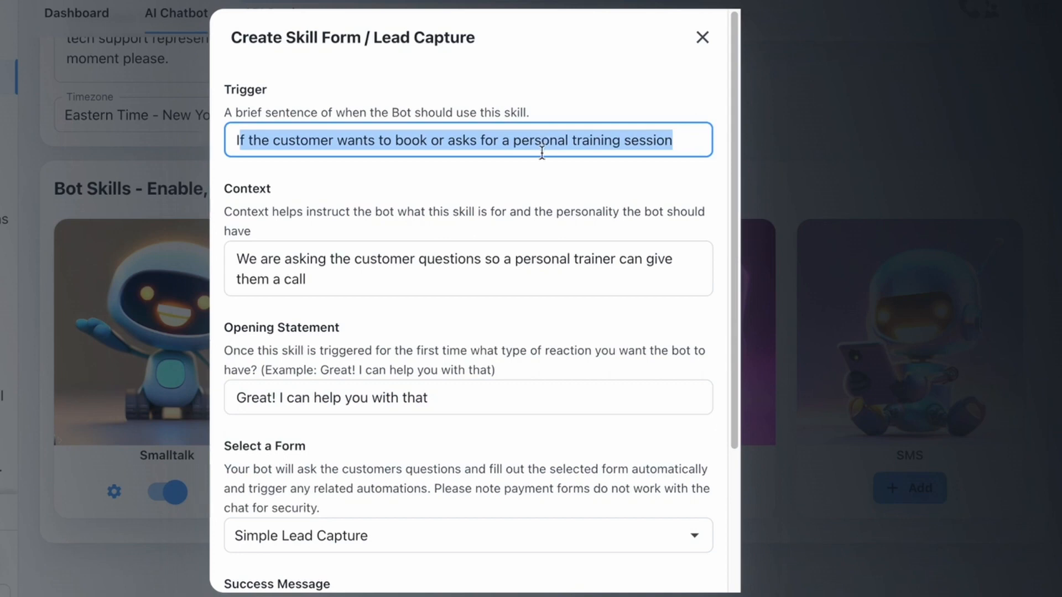
{"action": "left_click", "coordinate": [446, 399]}
{"action": "left_click_drag", "start_coordinate": [443, 399], "coordinate": [280, 398]}
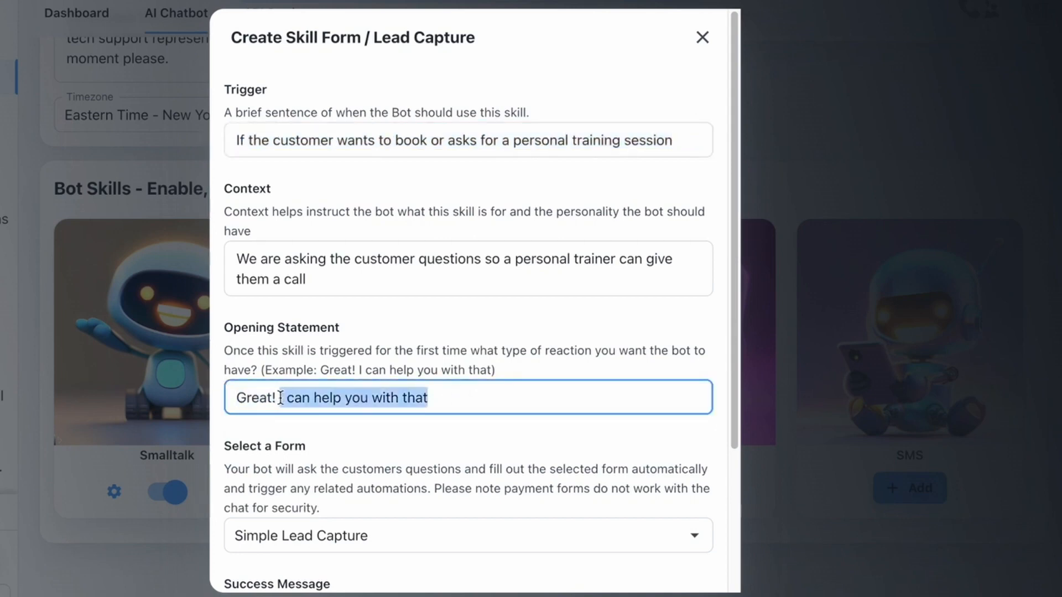
{"action": "type", "text": "I am going t"}
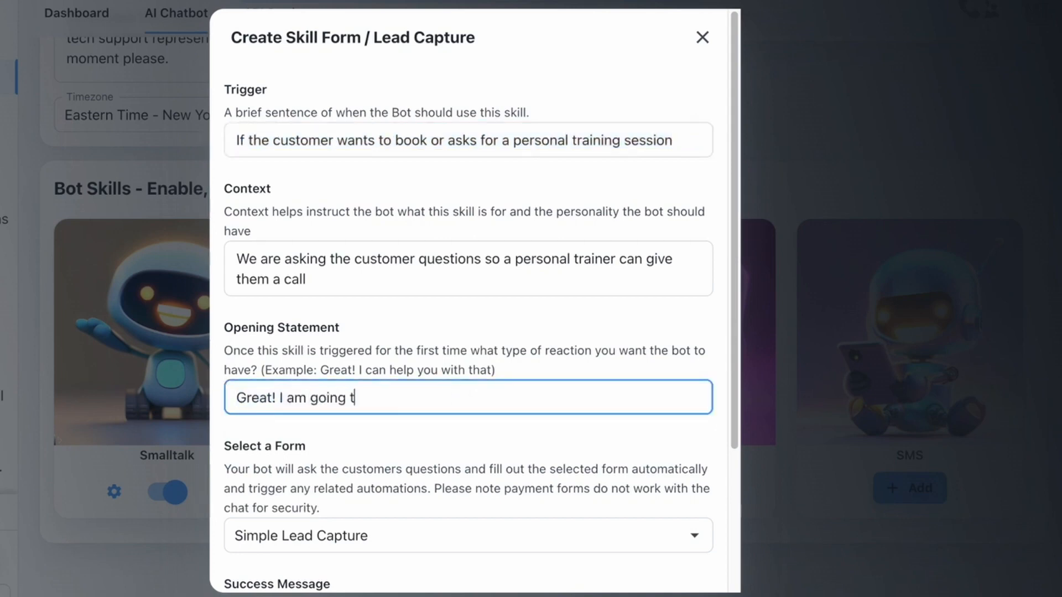
{"action": "type", "text": "o have one of our best"}
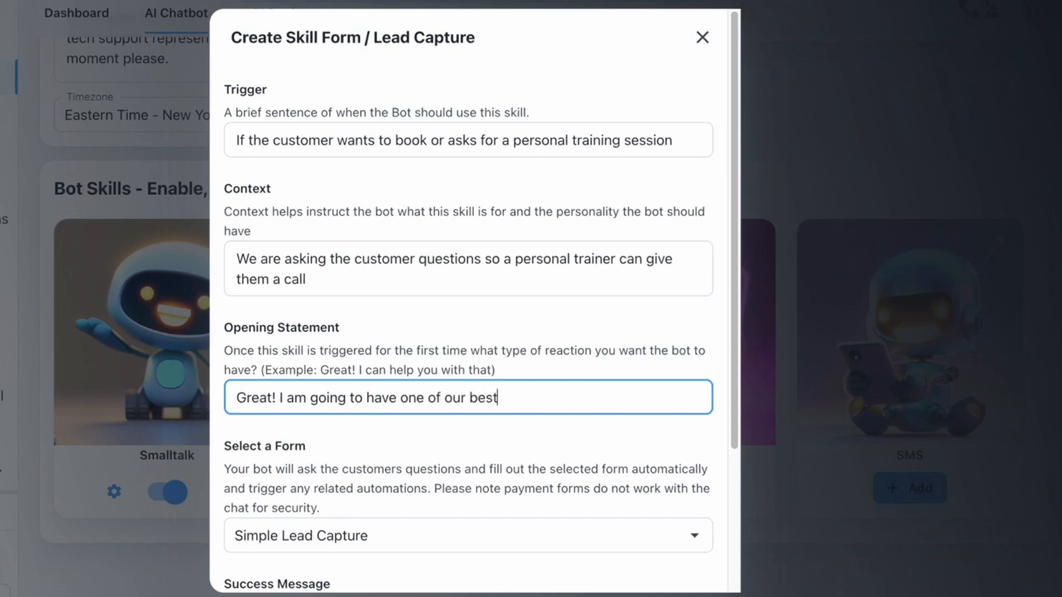
{"action": "type", "text": " trainers give you a cal"}
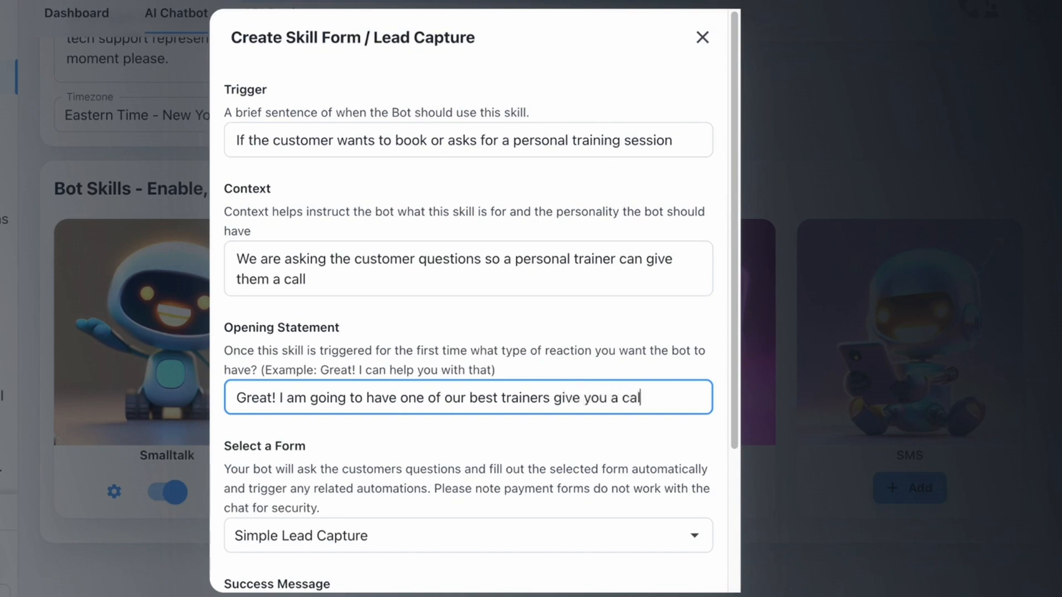
{"action": "type", "text": "l really qu"}
{"action": "key", "text": "BackSpace"}
{"action": "type", "text": "uck"}
{"action": "key", "text": "BackSpace"}
{"action": "key", "text": "BackSpace"}
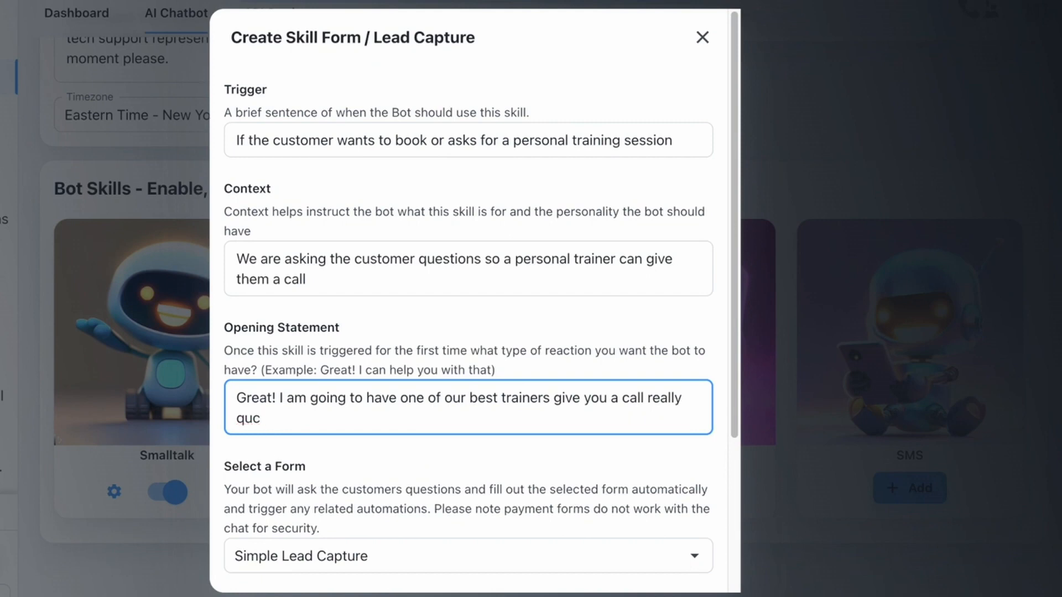
{"action": "type", "text": "ck to talk about the "}
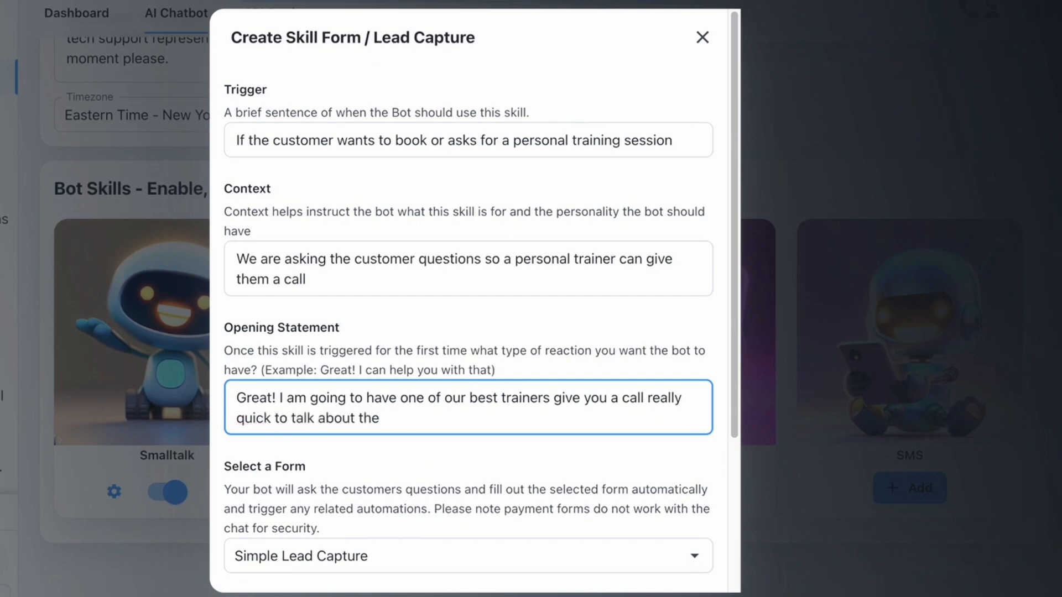
{"action": "type", "text": "different progr"}
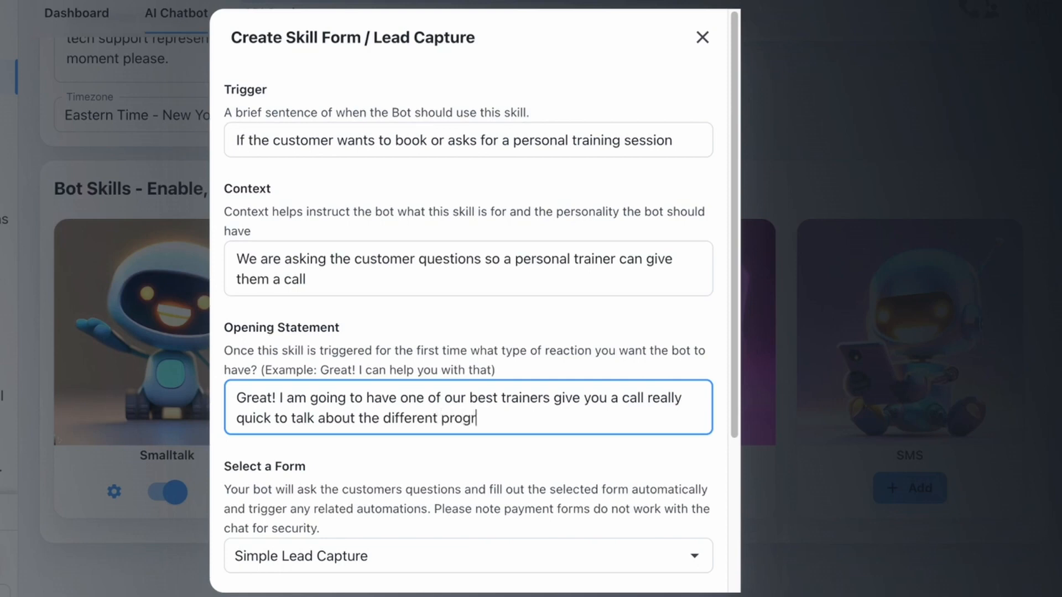
{"action": "type", "text": "ams"}
{"action": "scroll", "coordinate": [381, 542], "scroll_direction": "down", "scroll_amount": 4}
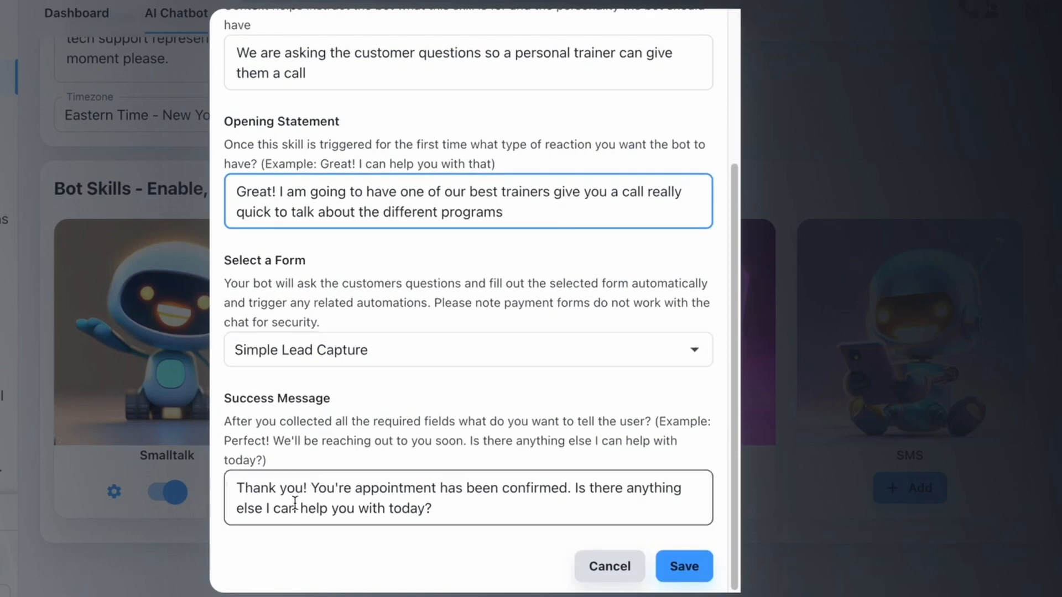
Step: Change the success message after 'Thank you!' to 'We are going to call you within the hour. Look forward to talking'
{"action": "left_click", "coordinate": [246, 490]}
{"action": "triple_click", "coordinate": [246, 489]}
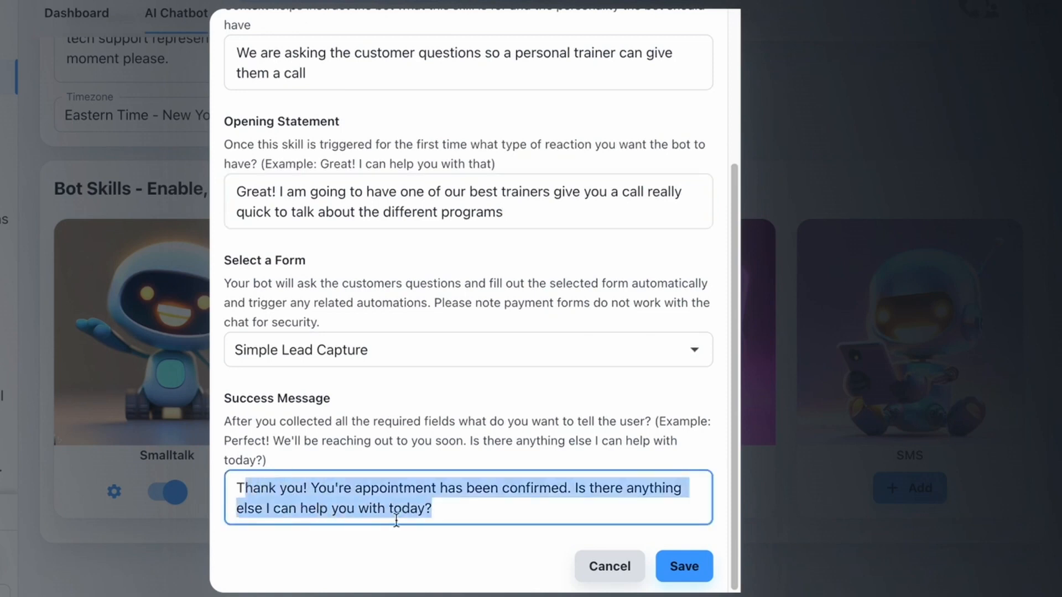
{"action": "left_click", "coordinate": [370, 504]}
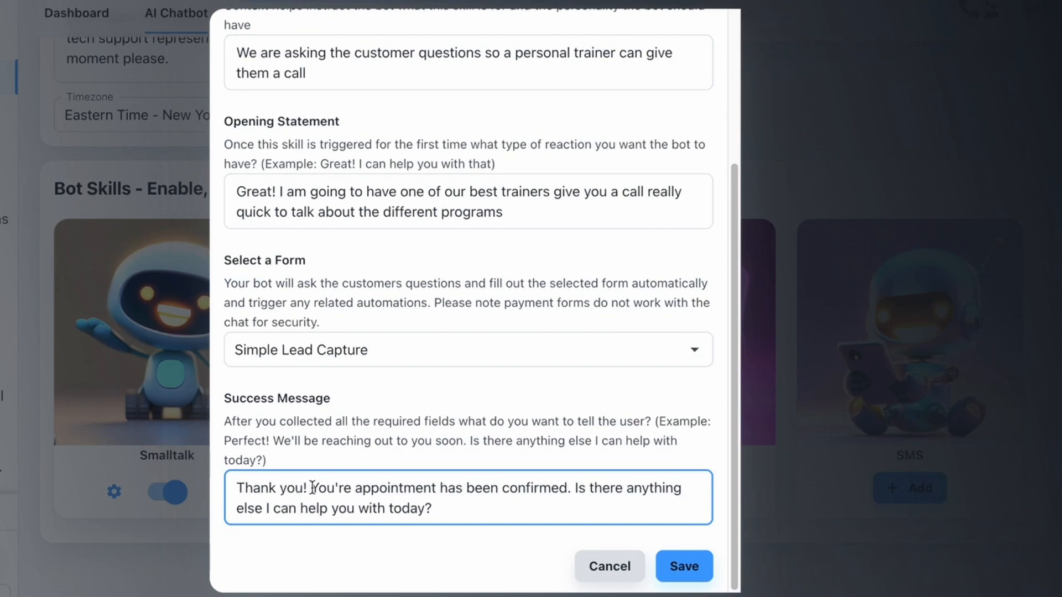
{"action": "left_click_drag", "start_coordinate": [312, 488], "coordinate": [547, 519]}
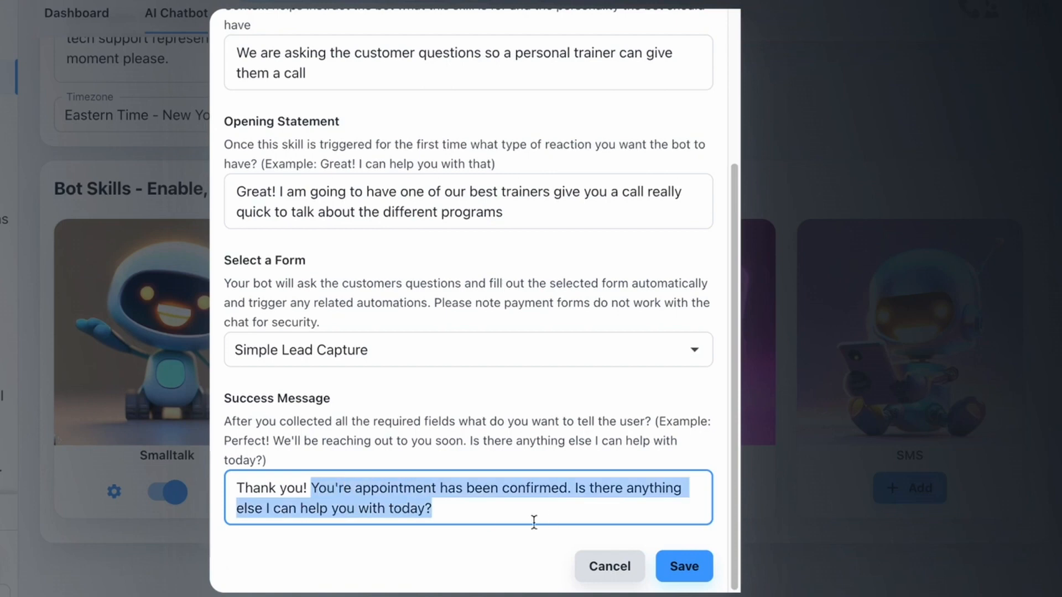
{"action": "type", "text": "We are going"}
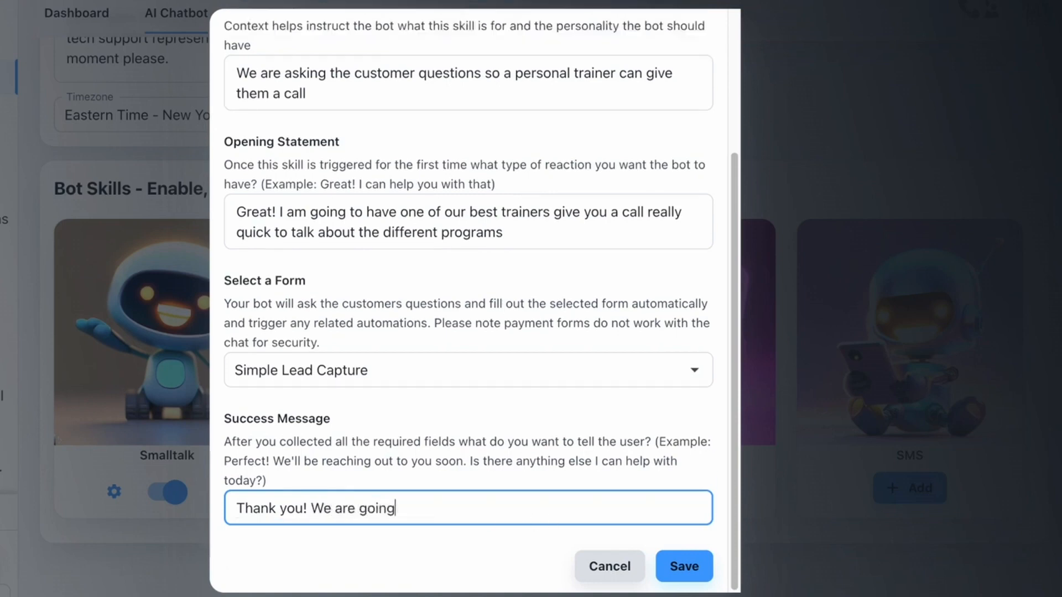
{"action": "type", "text": " to call you with"}
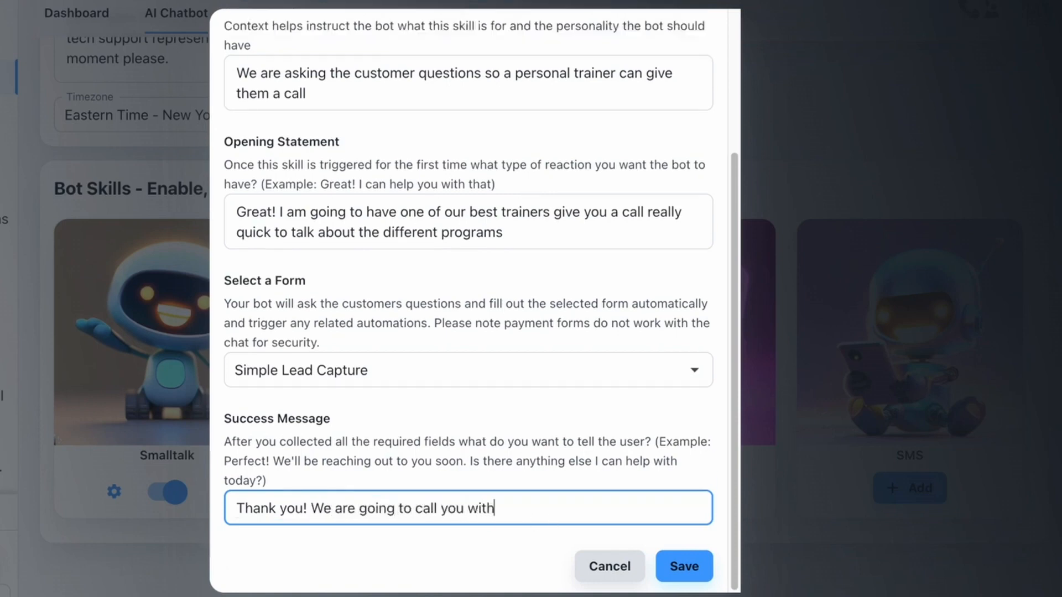
{"action": "type", "text": "in the hour"}
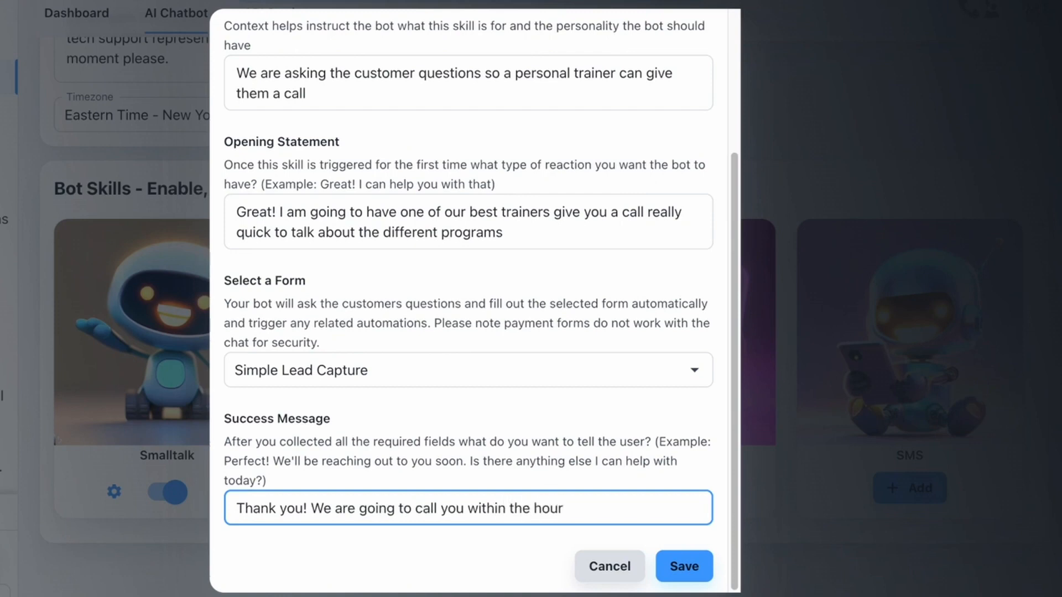
{"action": "type", "text": ". Look forward to t"}
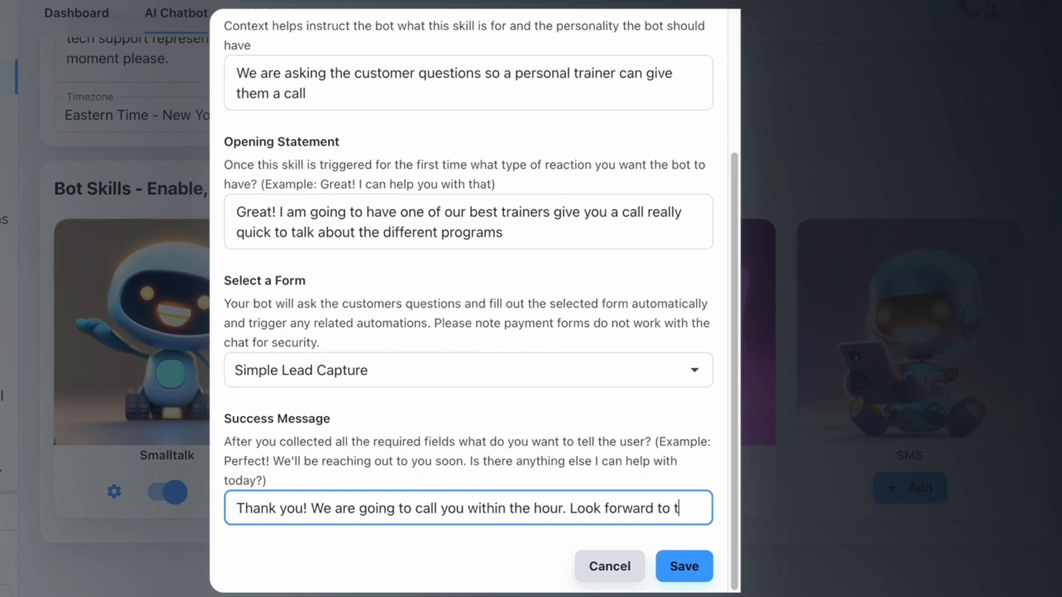
{"action": "type", "text": "alking"}
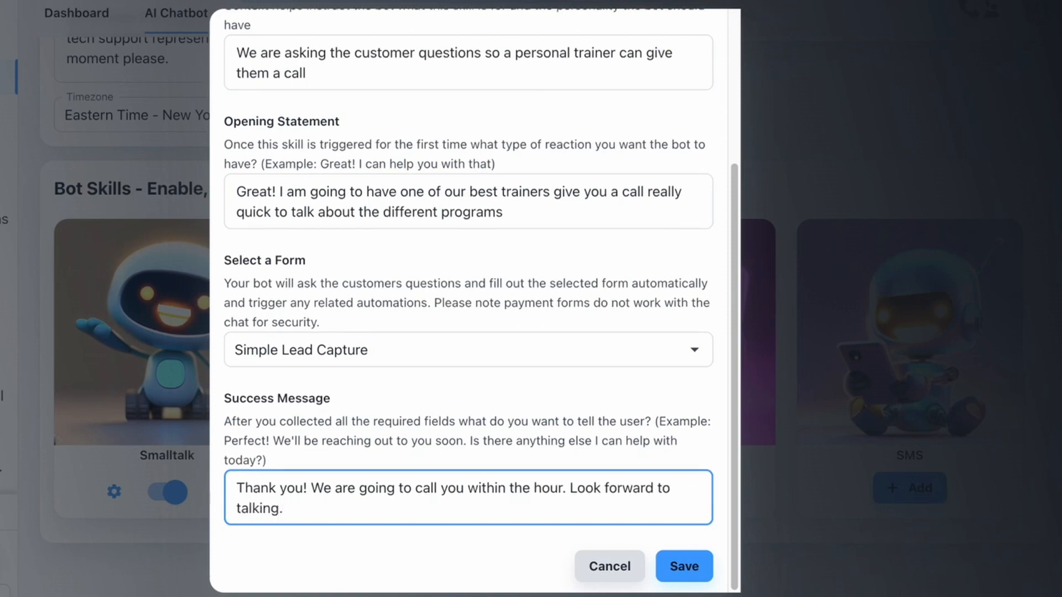
Step: Save the skill and confirm the enabled Simple Lead Capture entry appears
{"action": "left_click", "coordinate": [672, 567]}
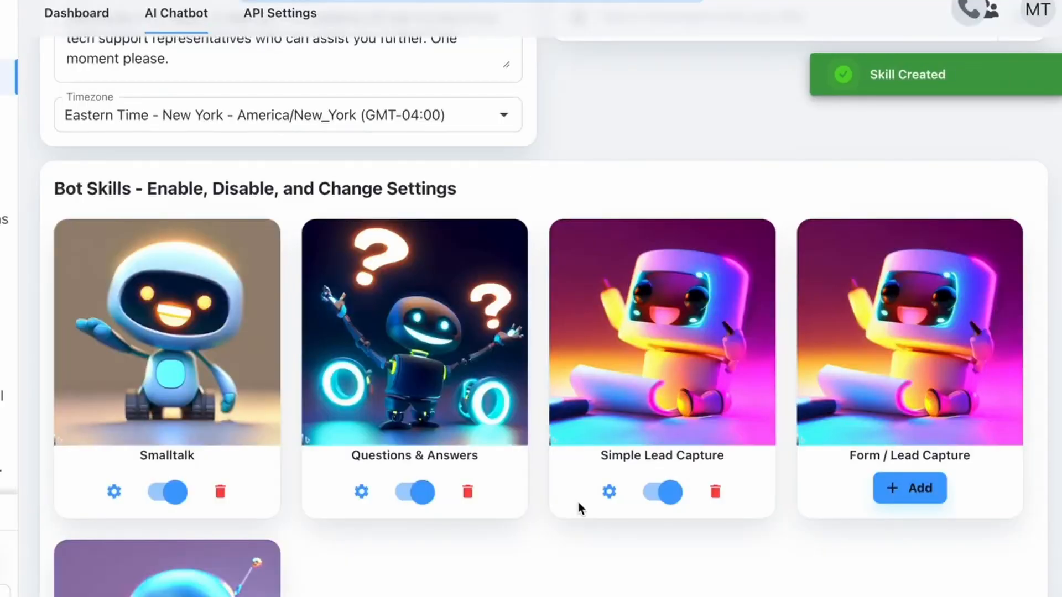
{"action": "left_click_drag", "start_coordinate": [584, 462], "coordinate": [711, 454]}
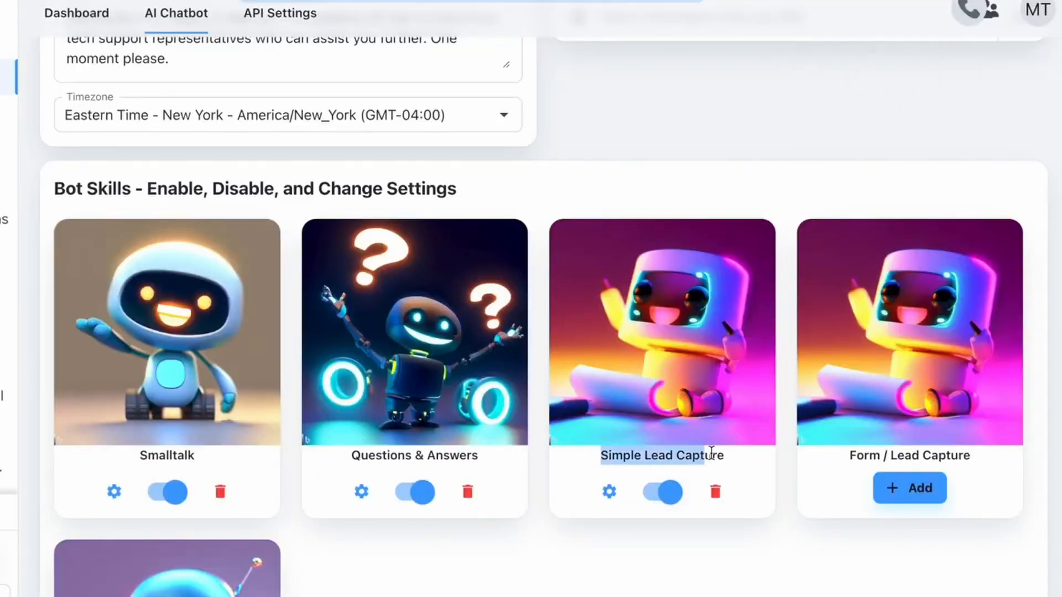
{"action": "left_click", "coordinate": [729, 455]}
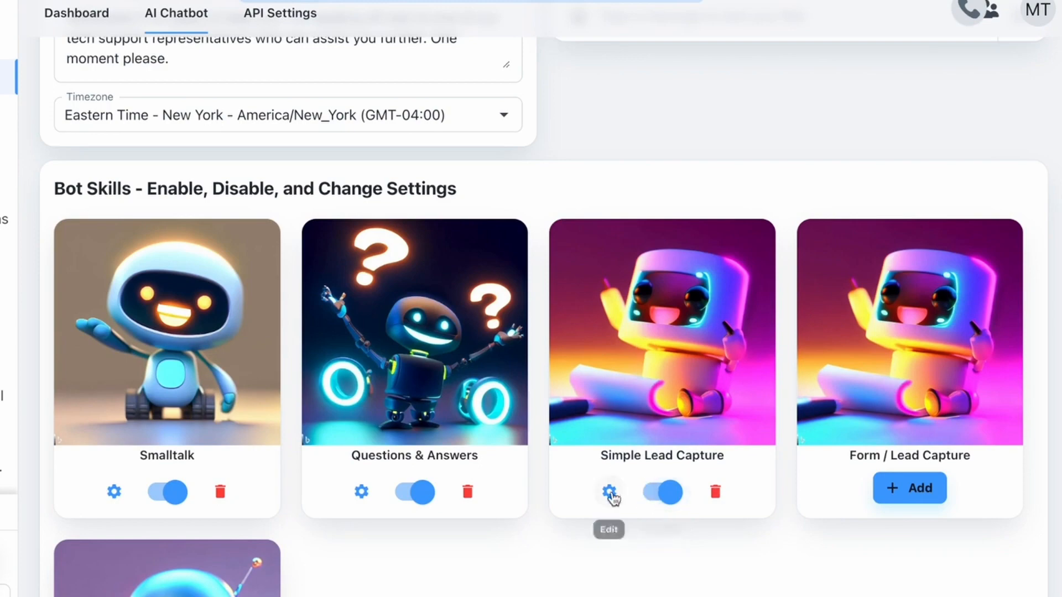
{"action": "scroll", "coordinate": [643, 334], "scroll_direction": "up", "scroll_amount": 10}
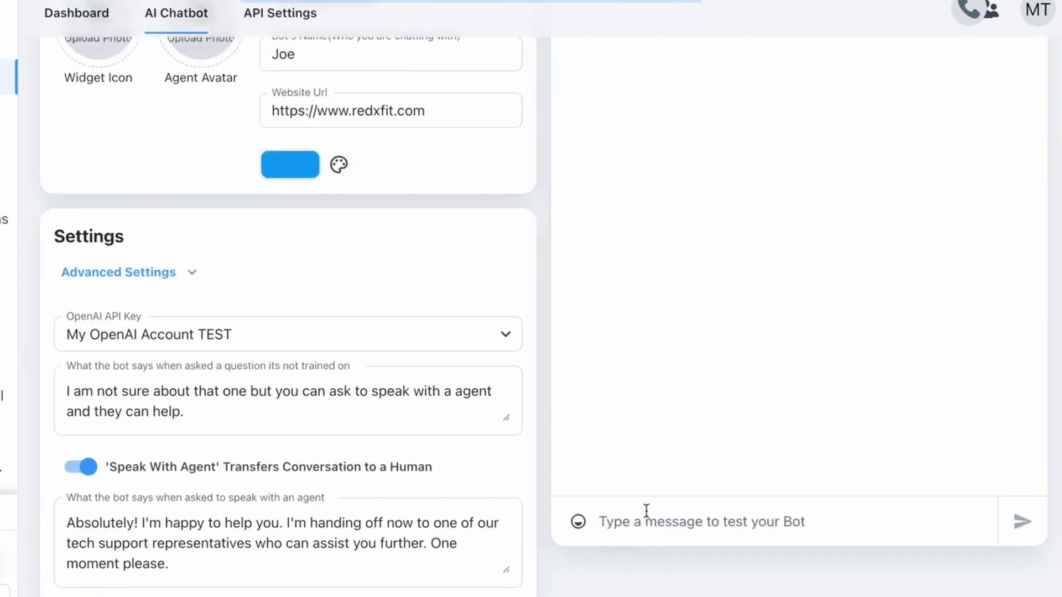
Step: Greet the test bot with 'hi'
{"action": "left_click", "coordinate": [646, 510]}
{"action": "type", "text": "hi"}
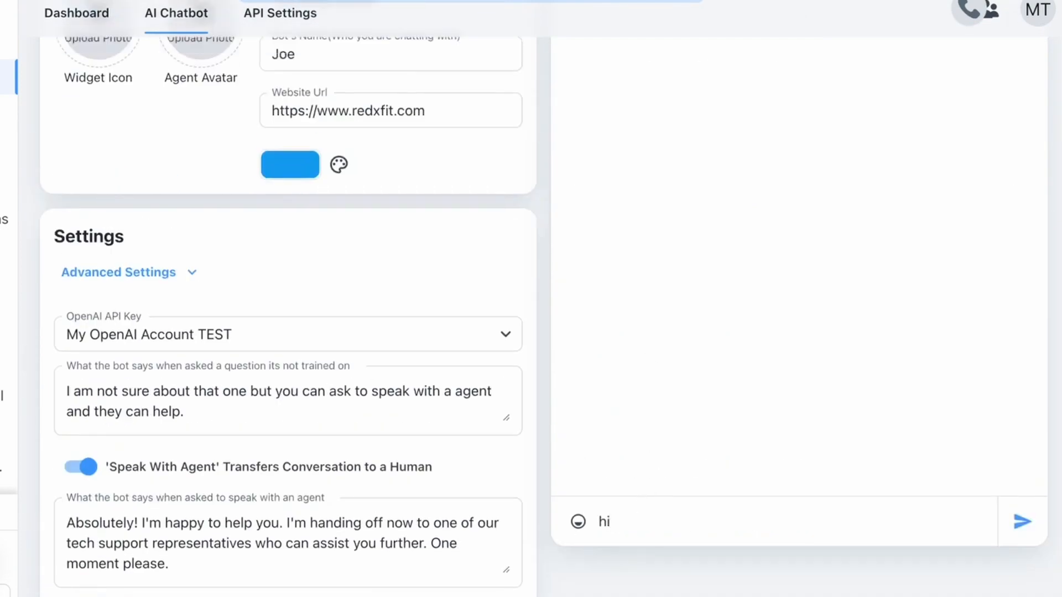
{"action": "key", "text": "Return"}
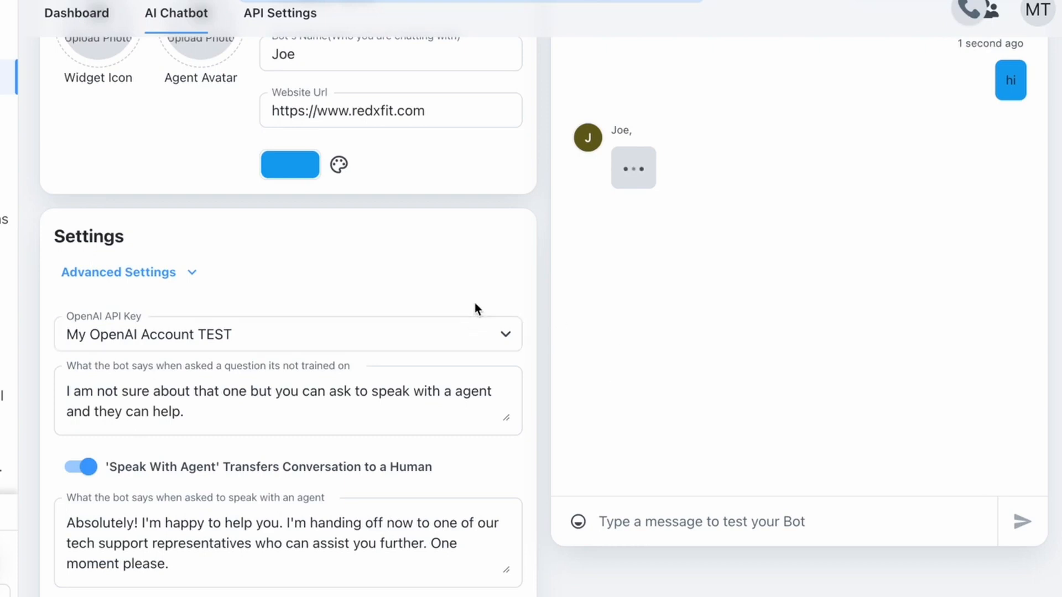
Step: Ask the bot 'I want to get a personal trainer can I book an appointment?'
{"action": "scroll", "coordinate": [475, 308], "scroll_direction": "up", "scroll_amount": 1}
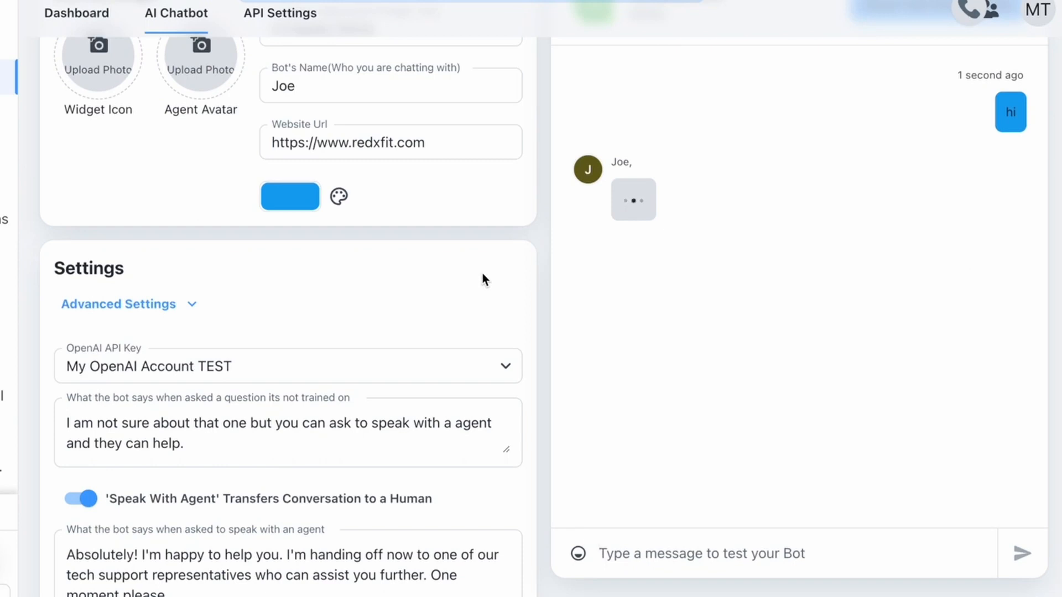
{"action": "type", "text": "How c"}
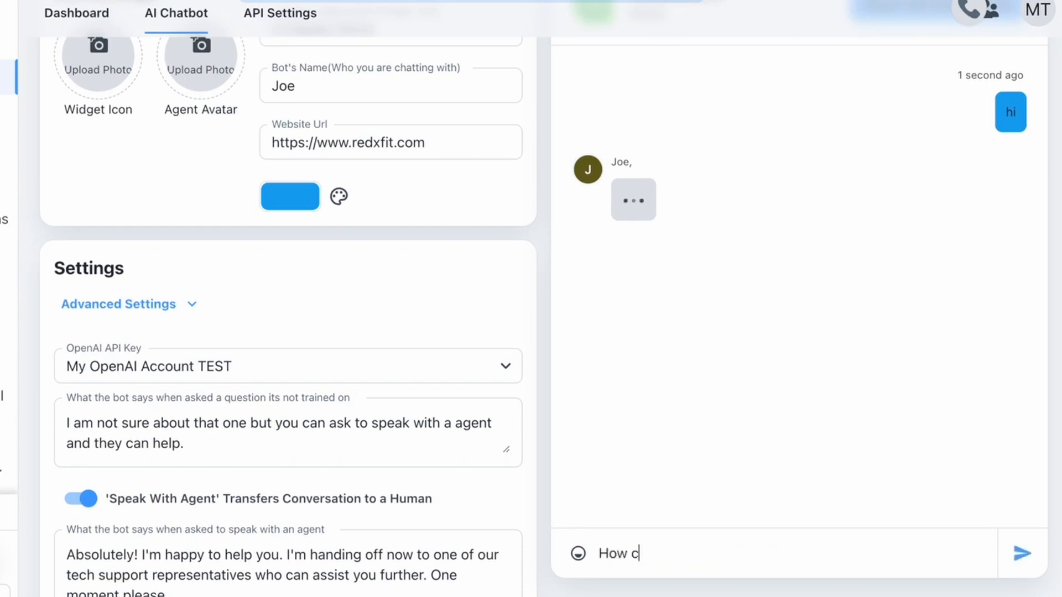
{"action": "key", "text": "ctrl+a"}
{"action": "type", "text": "I want to "}
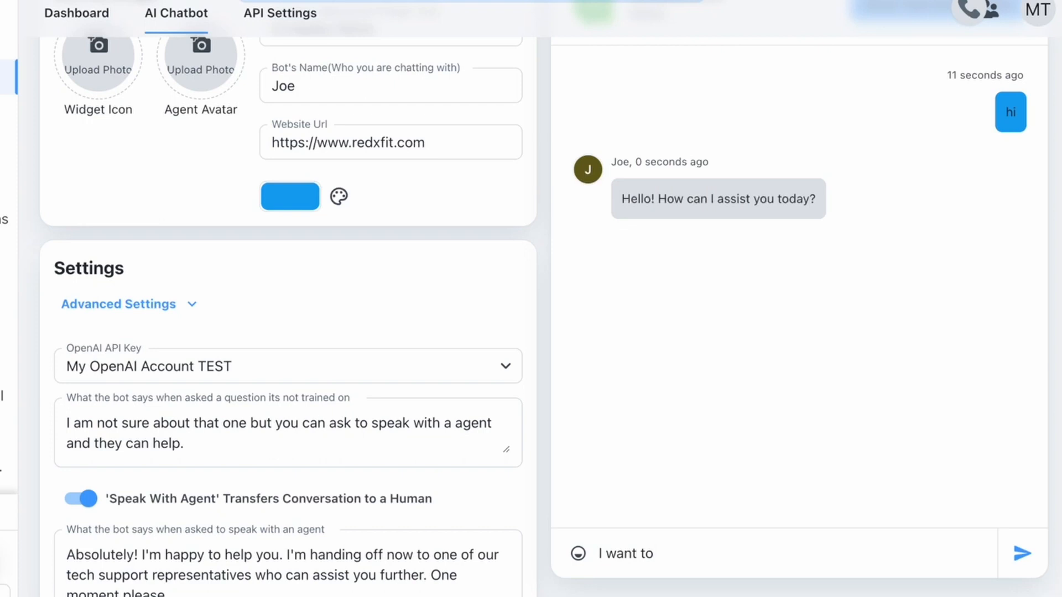
{"action": "type", "text": "get a personal"}
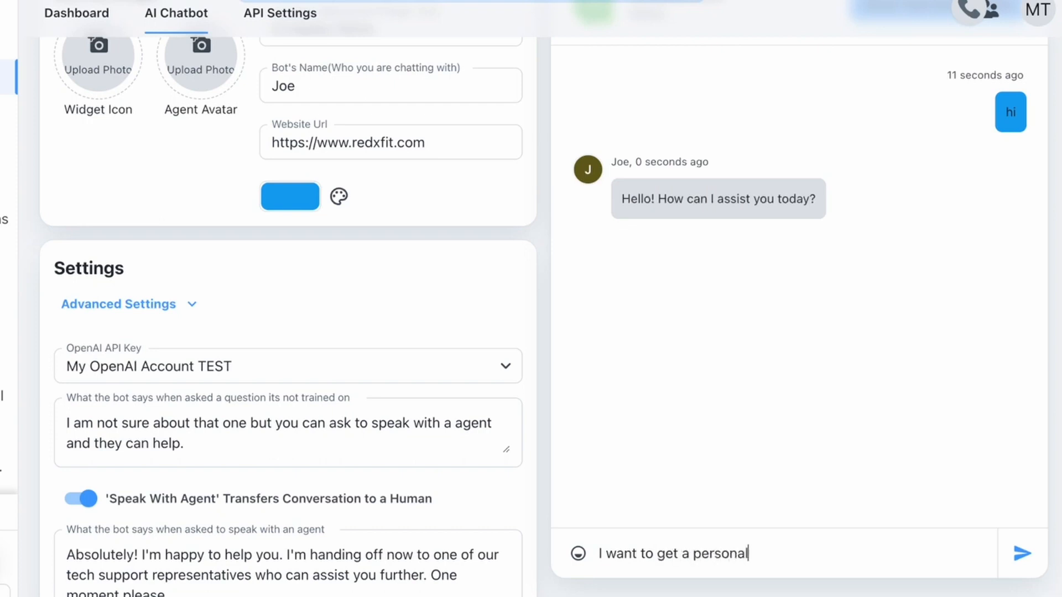
{"action": "type", "text": " trainer can I "}
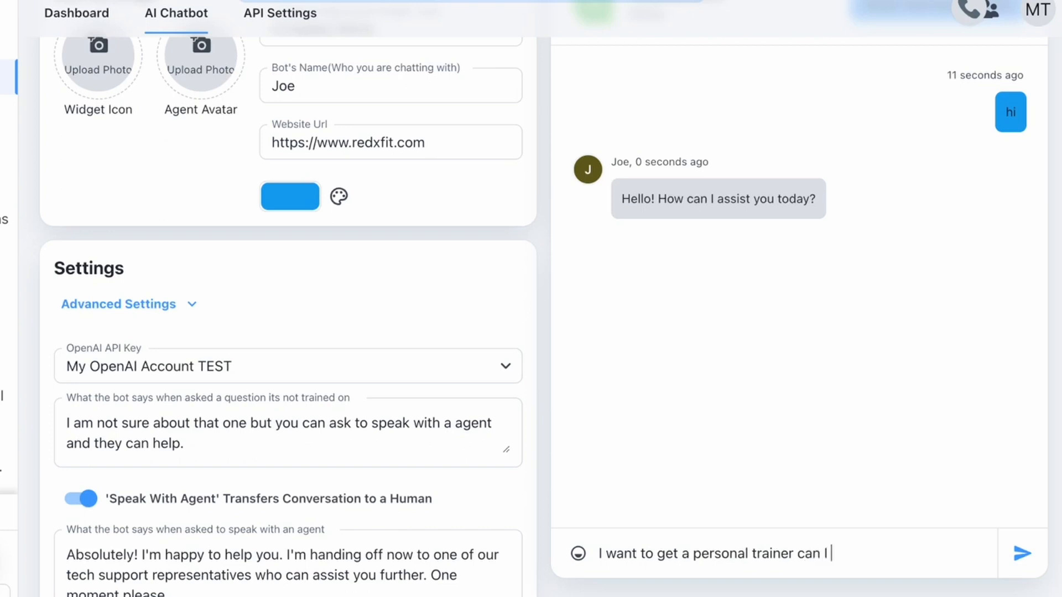
{"action": "type", "text": "book an appointee"}
{"action": "key", "text": "BackSpace"}
{"action": "key", "text": "BackSpace"}
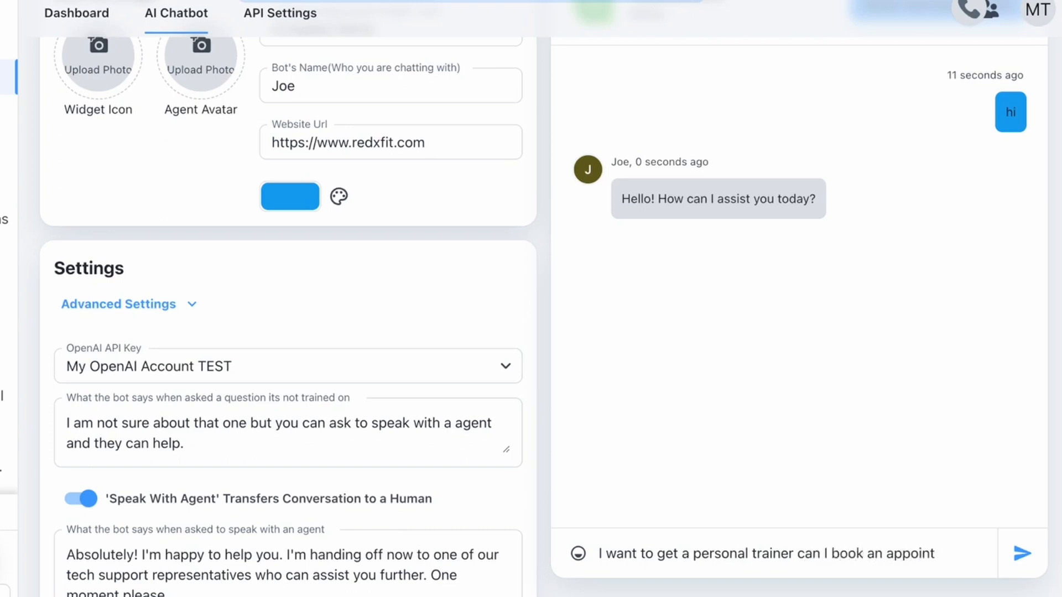
{"action": "type", "text": "ment?"}
{"action": "key", "text": "Return"}
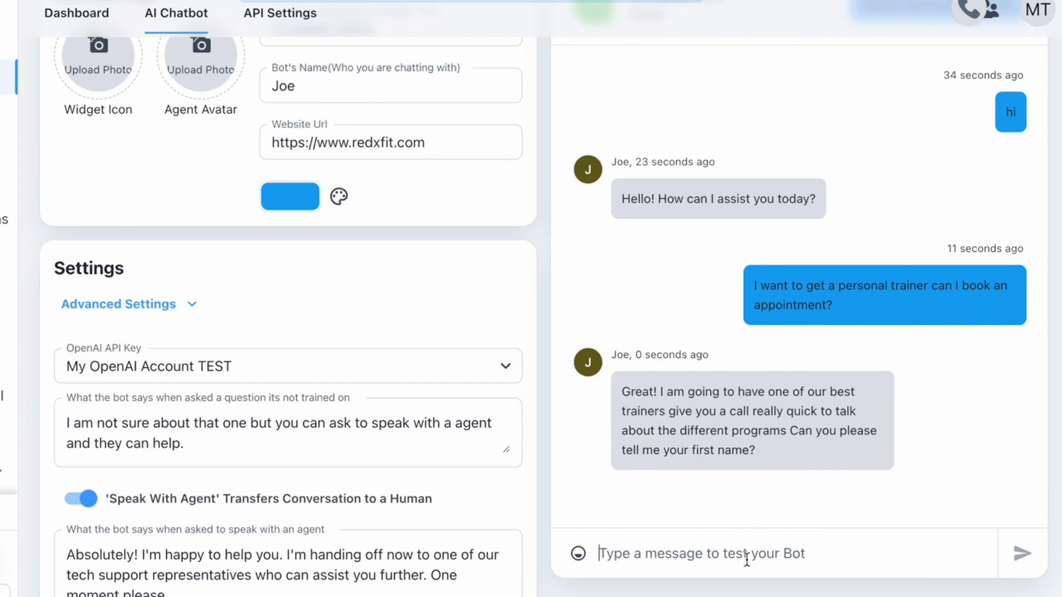
Step: Answer the bot's questions with a test first name and email address
{"action": "type", "text": "Johnny"}
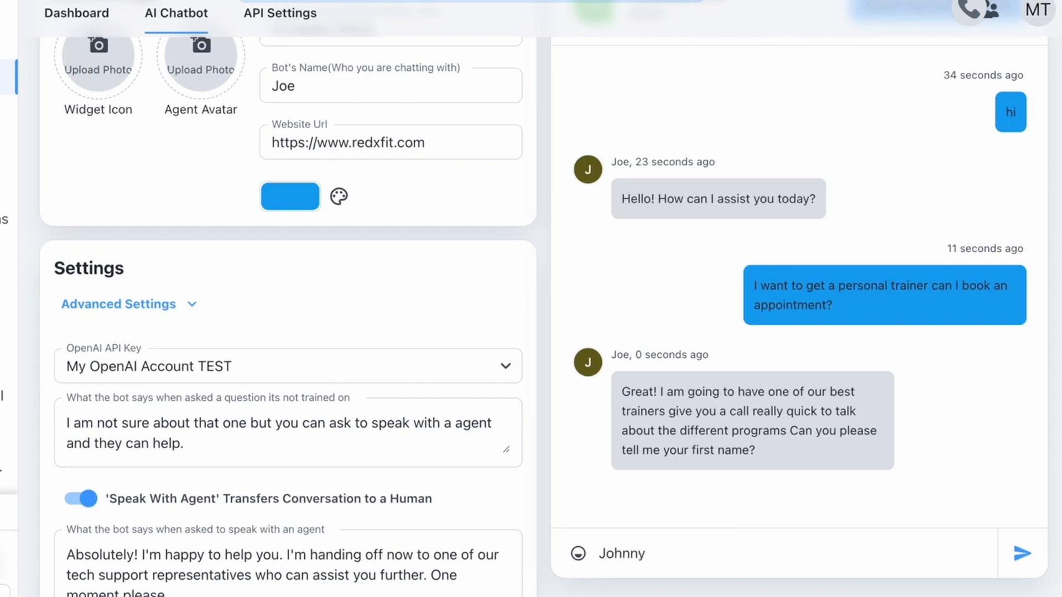
{"action": "key", "text": "Return"}
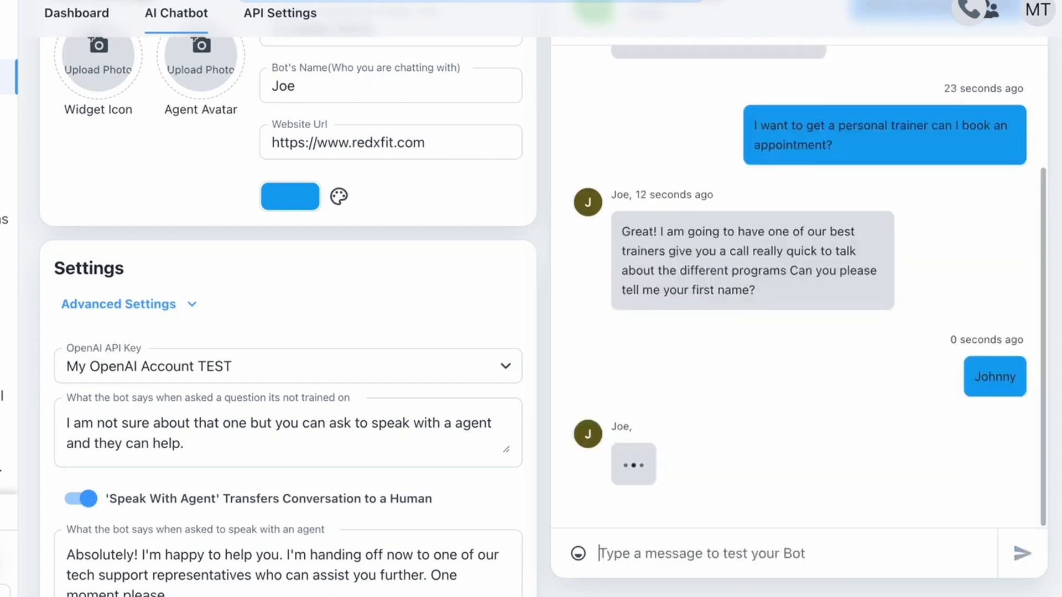
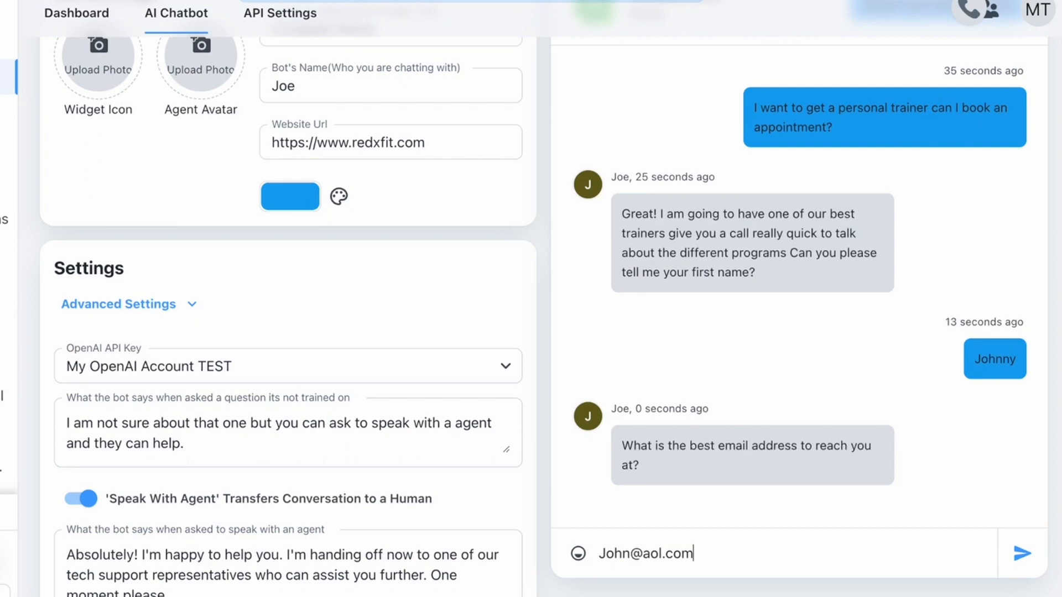
{"action": "key", "text": "Return"}
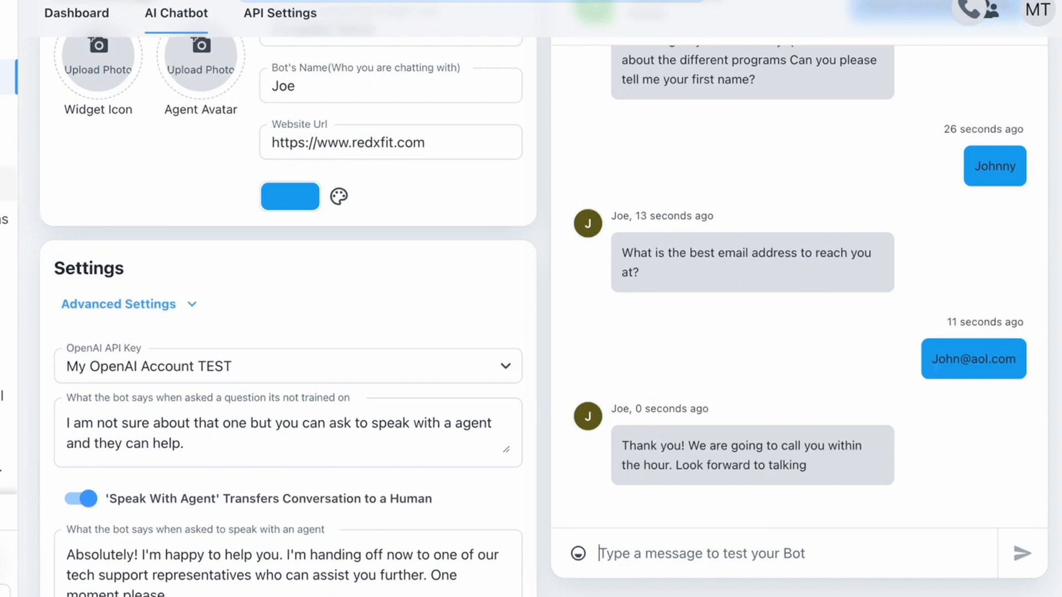
{"action": "left_click", "coordinate": [8, 183]}
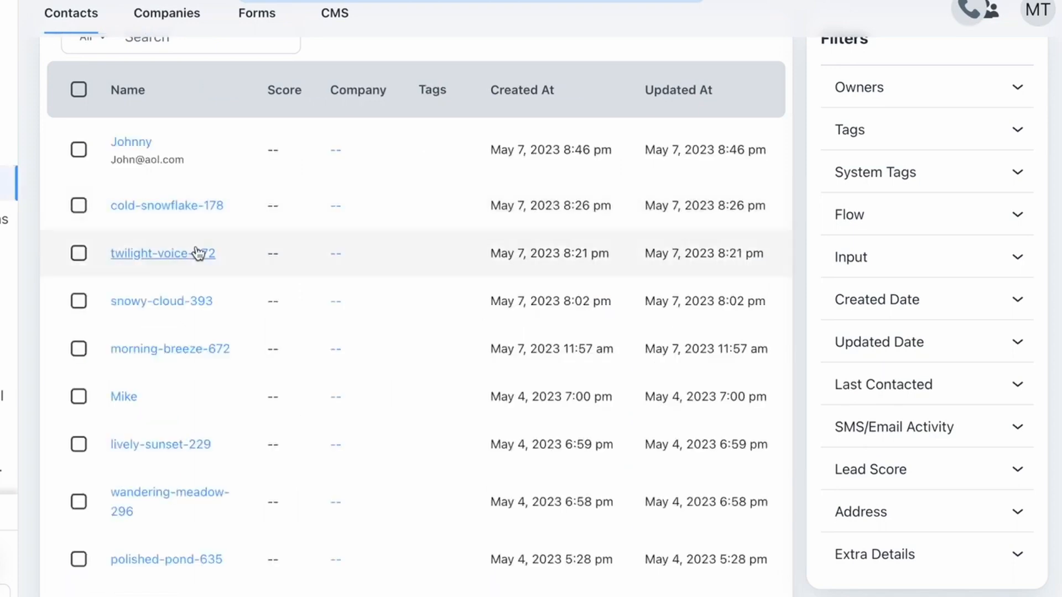
Step: Check the new contact's Simple Lead Capture submission, then return to the chatbot list
{"action": "scroll", "coordinate": [198, 253], "scroll_direction": "up", "scroll_amount": 2}
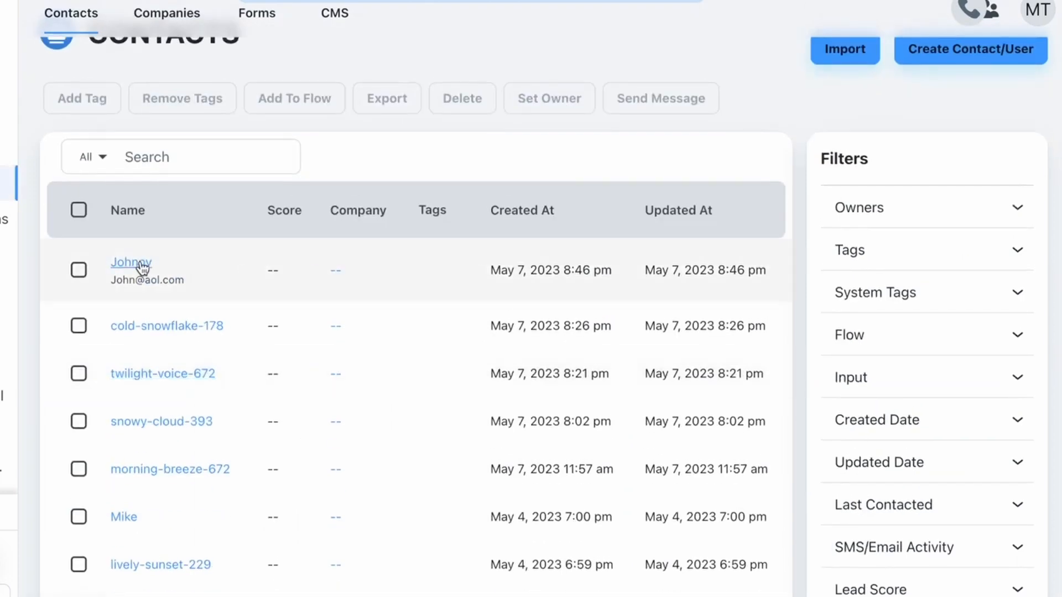
{"action": "left_click", "coordinate": [142, 265]}
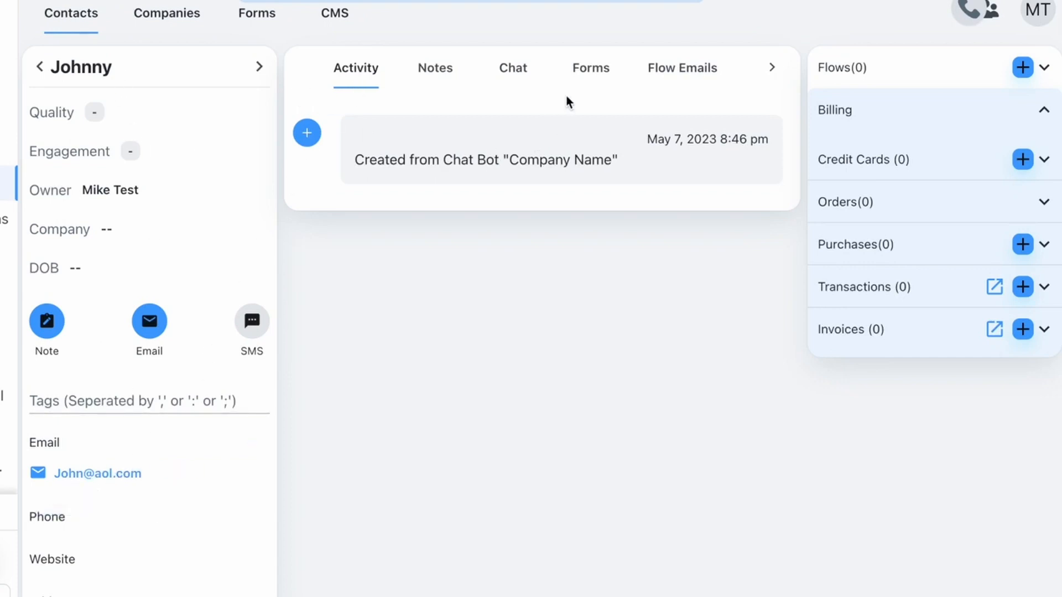
{"action": "left_click", "coordinate": [594, 71]}
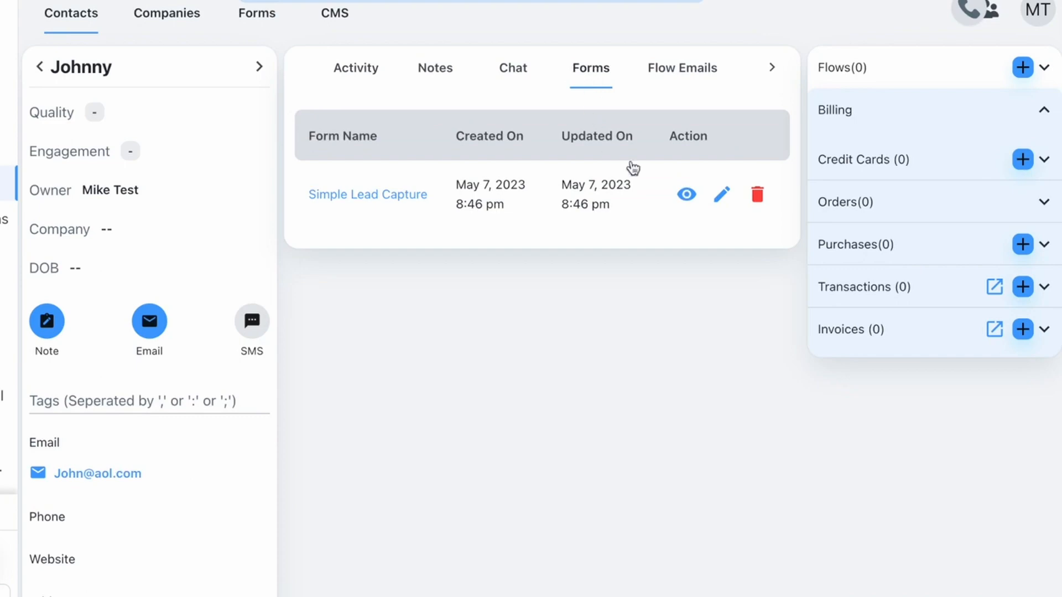
{"action": "left_click", "coordinate": [692, 199]}
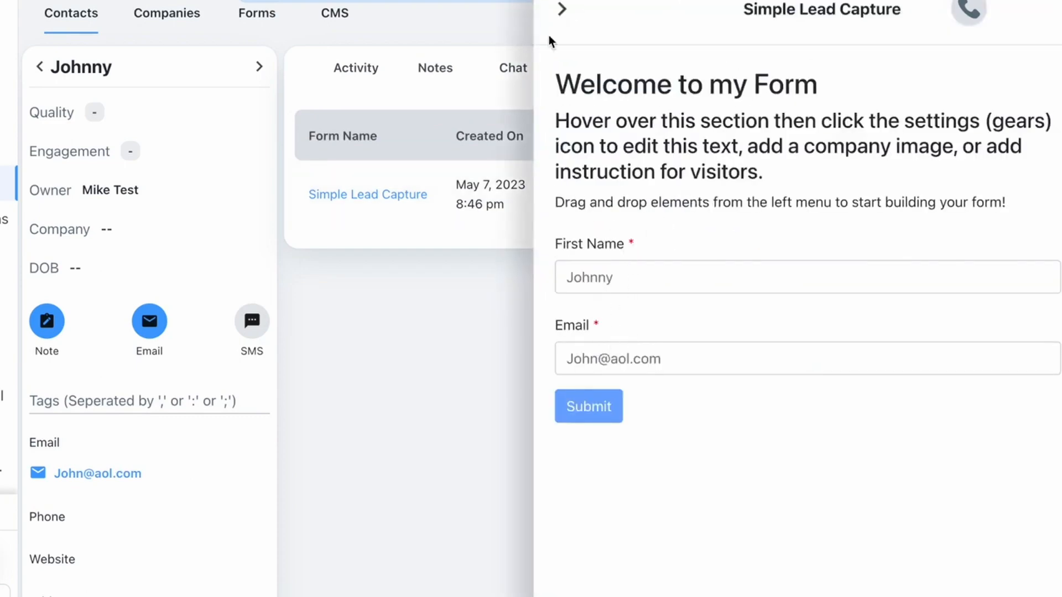
{"action": "left_click", "coordinate": [562, 9]}
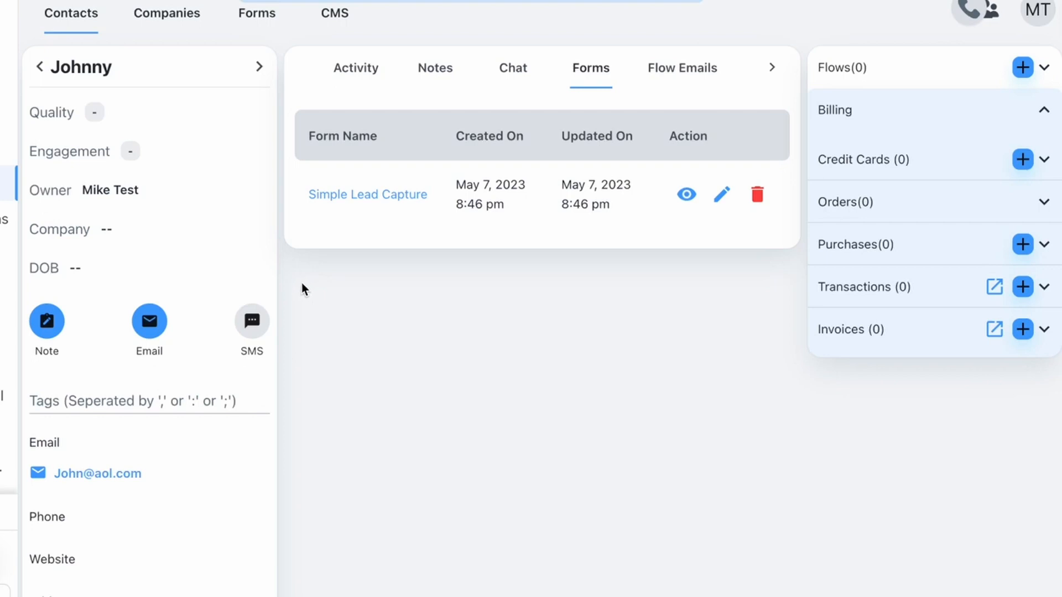
{"action": "left_click", "coordinate": [4, 77]}
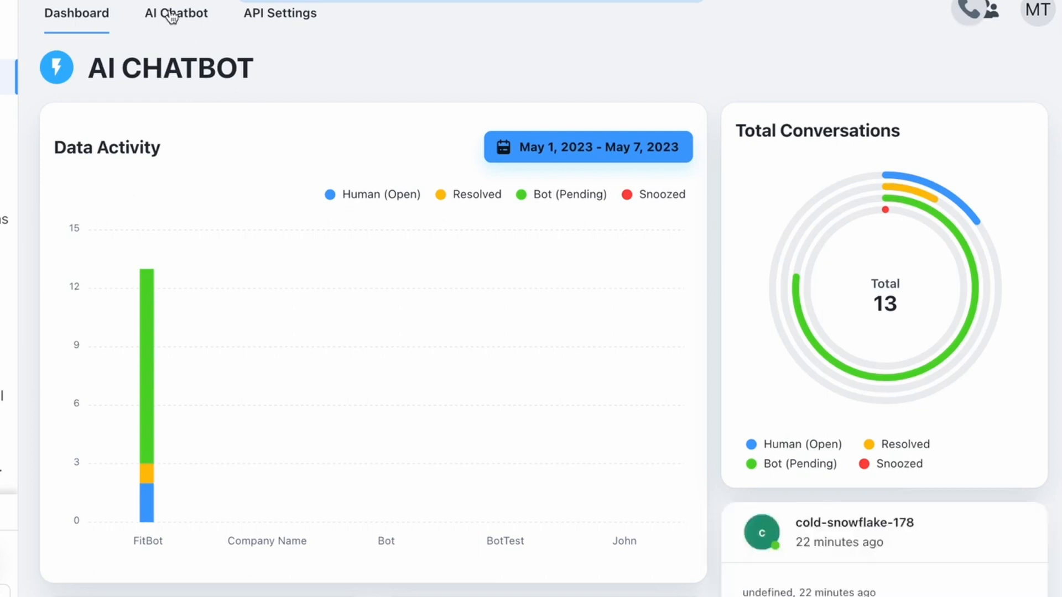
{"action": "left_click", "coordinate": [171, 17]}
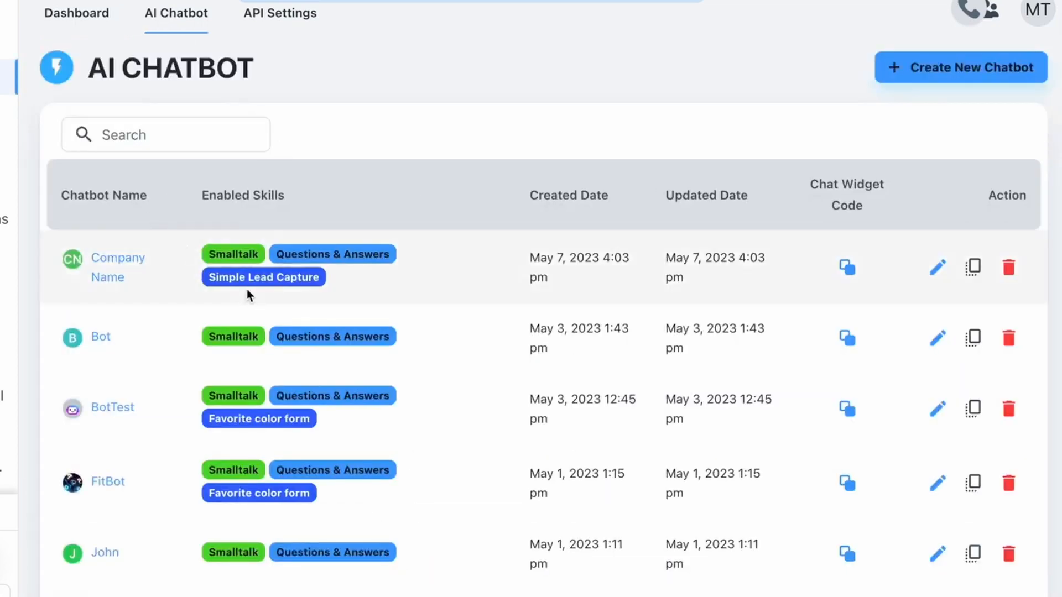